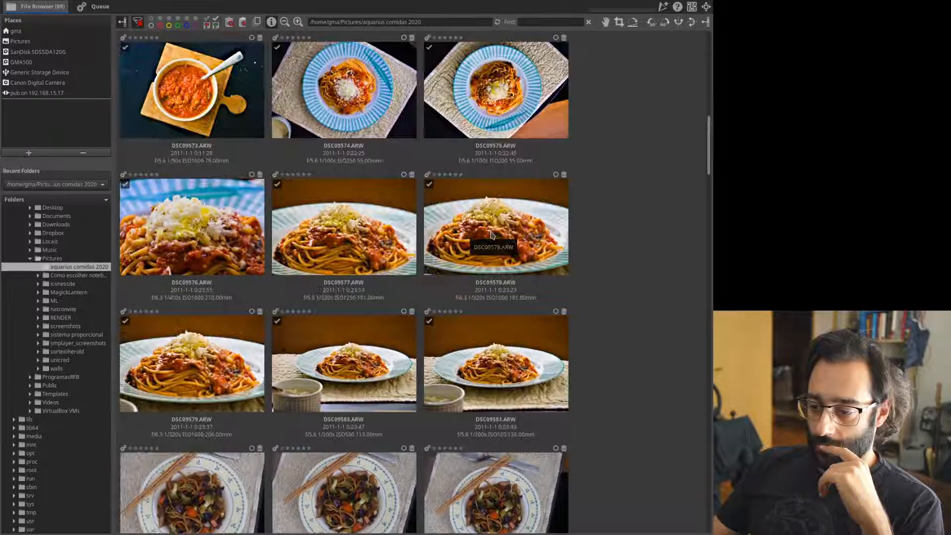
Scroll through the food-photo thumbnails in the aquarius comidas 2020 folder.
{"action": "scroll", "coordinate": [492, 234], "scroll_direction": "down", "scroll_amount": 5}
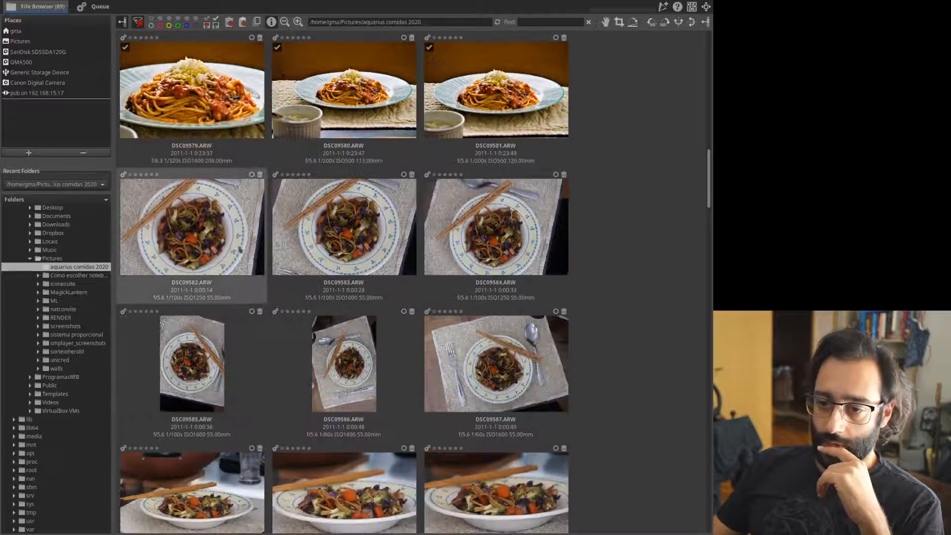
Open DSC09587.ARW, the noodle plate with fork, spoon and chopsticks, in the editor.
{"action": "scroll", "coordinate": [604, 186], "scroll_direction": "down", "scroll_amount": 3}
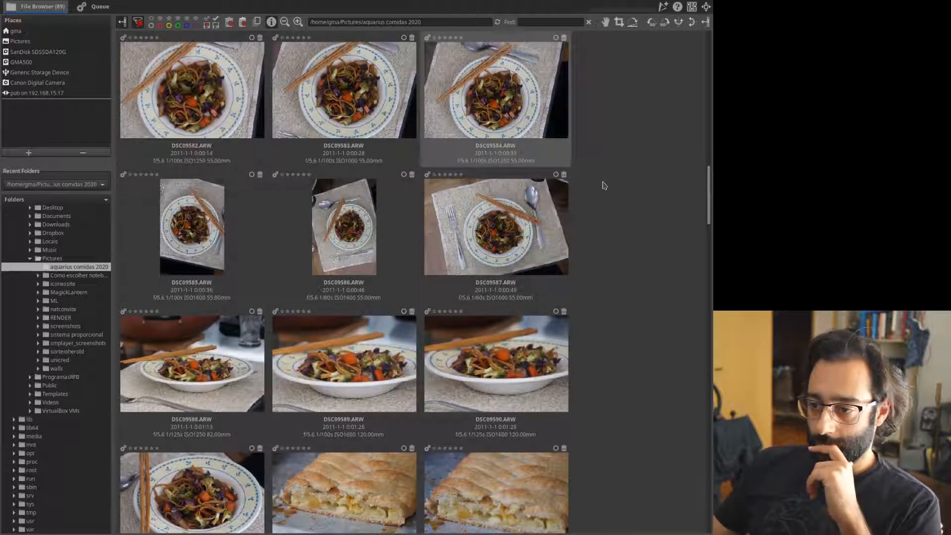
{"action": "scroll", "coordinate": [603, 185], "scroll_direction": "up", "scroll_amount": 2}
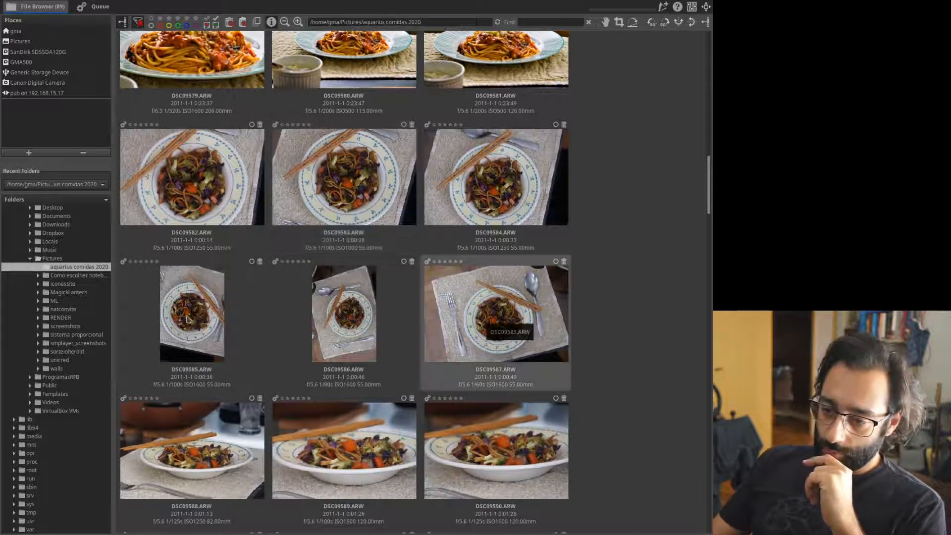
{"action": "double_click", "coordinate": [506, 313]}
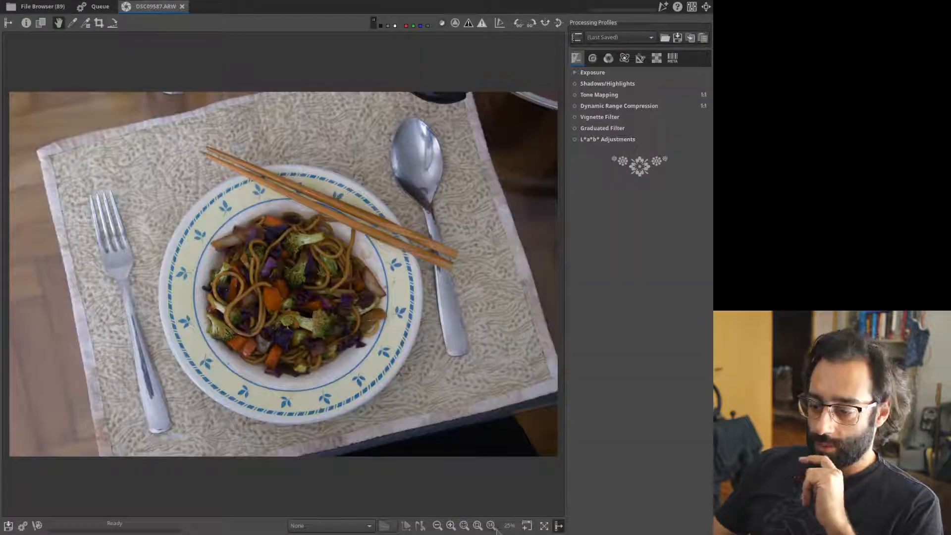
Zoom the preview to 100% and expand Demosaicing on the Raw tab, with Method None.
{"action": "left_click", "coordinate": [491, 525]}
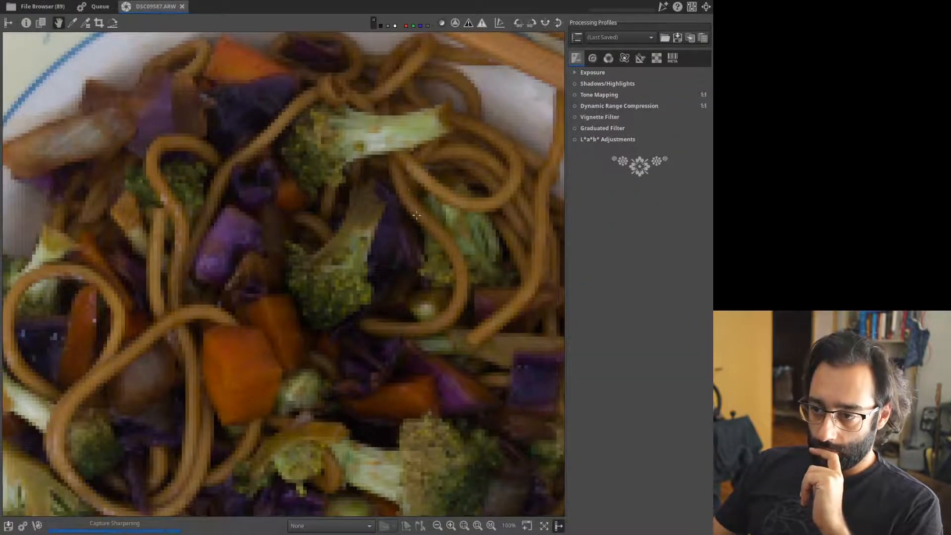
{"action": "left_click", "coordinate": [657, 58]}
{"action": "left_click", "coordinate": [603, 108]}
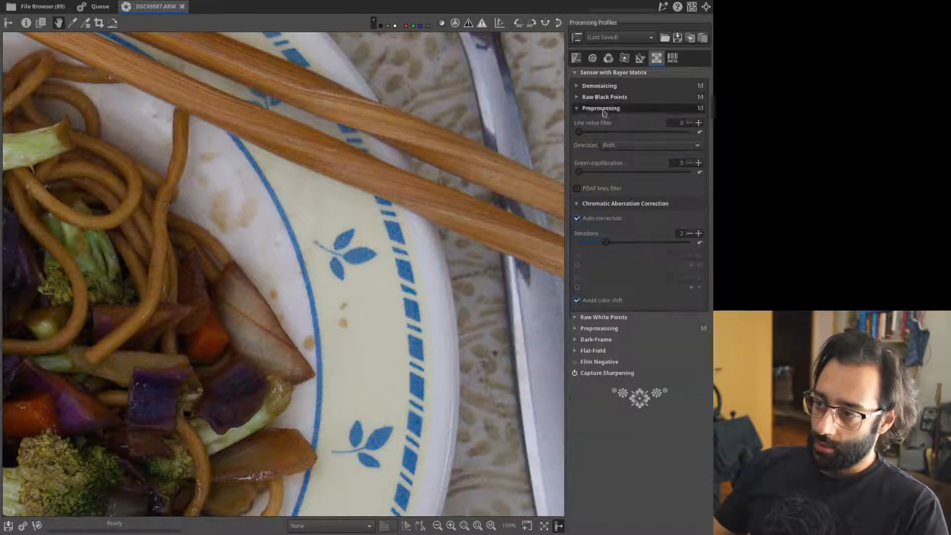
{"action": "left_click", "coordinate": [602, 108]}
{"action": "left_click", "coordinate": [599, 86]}
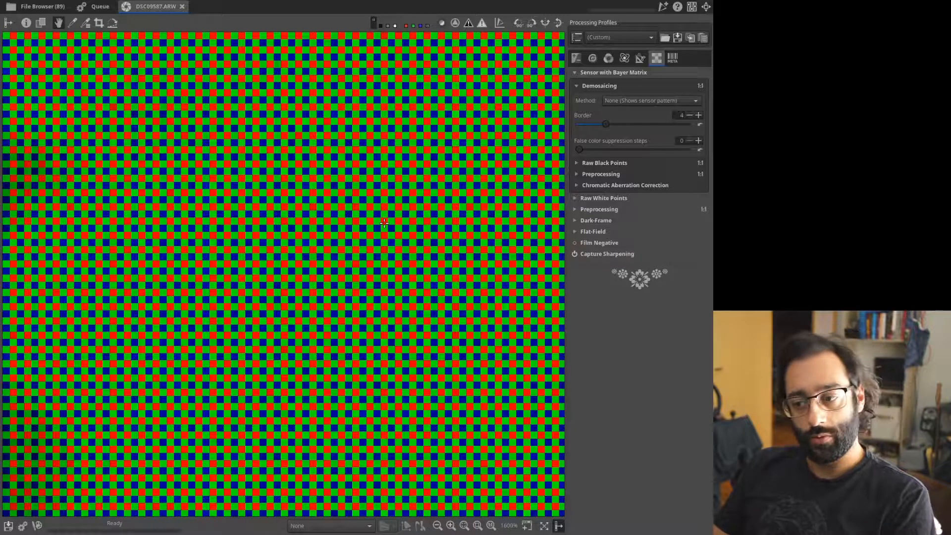
Pan across the raw sensor pattern at 1600% zoom.
{"action": "left_click_drag", "start_coordinate": [384, 223], "coordinate": [289, 132]}
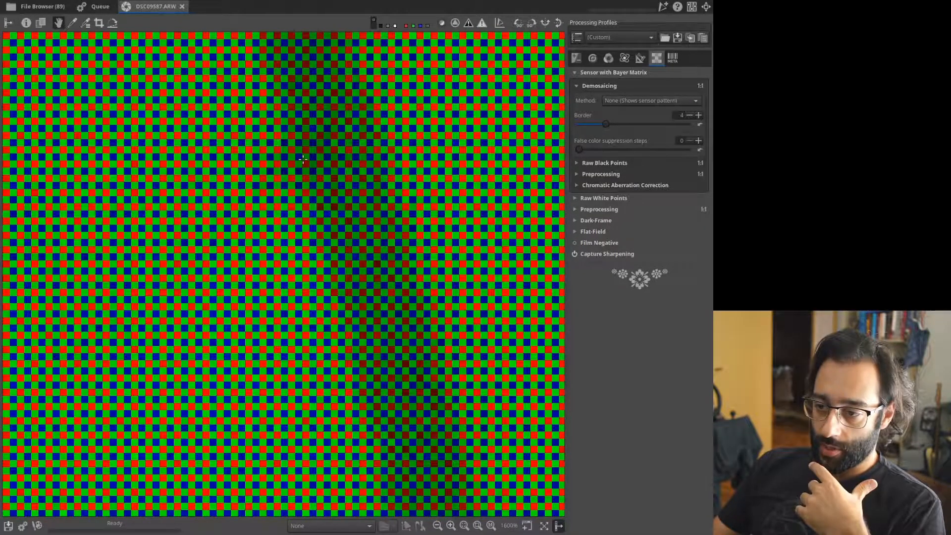
{"action": "left_click_drag", "start_coordinate": [404, 183], "coordinate": [361, 173]}
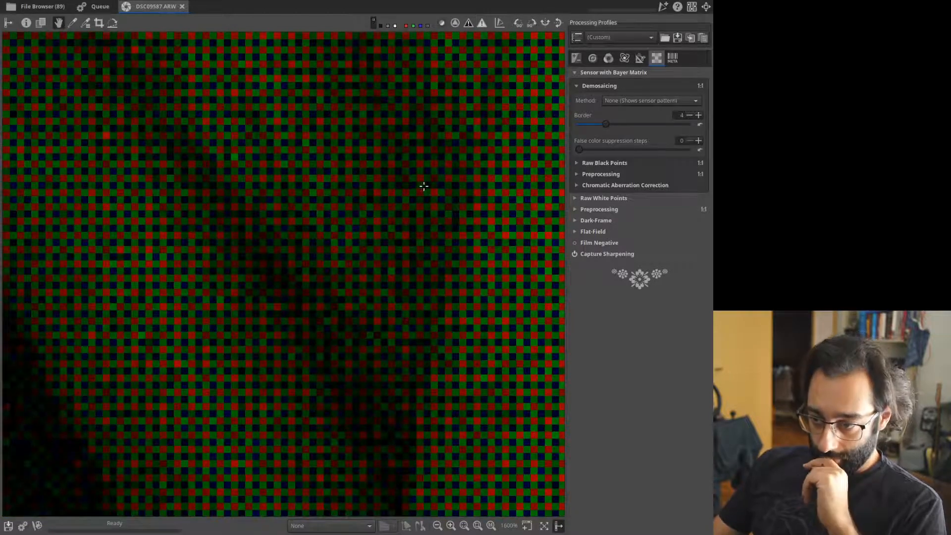
{"action": "left_click_drag", "start_coordinate": [466, 183], "coordinate": [319, 198]}
{"action": "left_click_drag", "start_coordinate": [233, 194], "coordinate": [556, 107]}
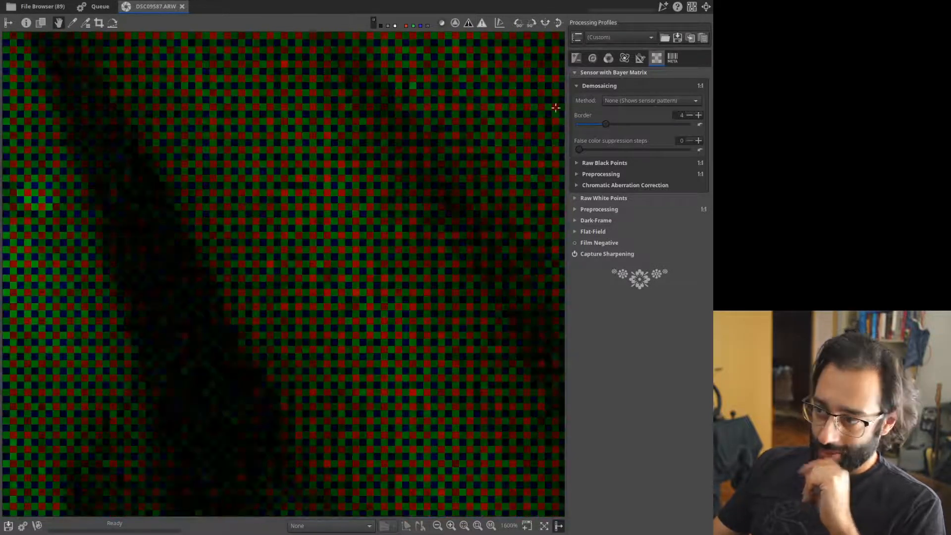
Switch the demosaicing method back to AMaZE and return the preview to 100%.
{"action": "left_click", "coordinate": [626, 100]}
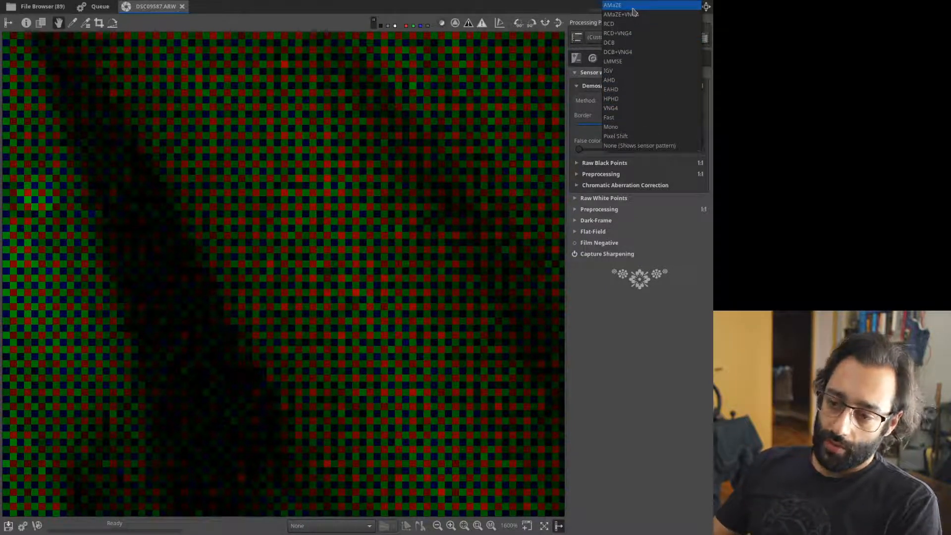
{"action": "left_click", "coordinate": [633, 7]}
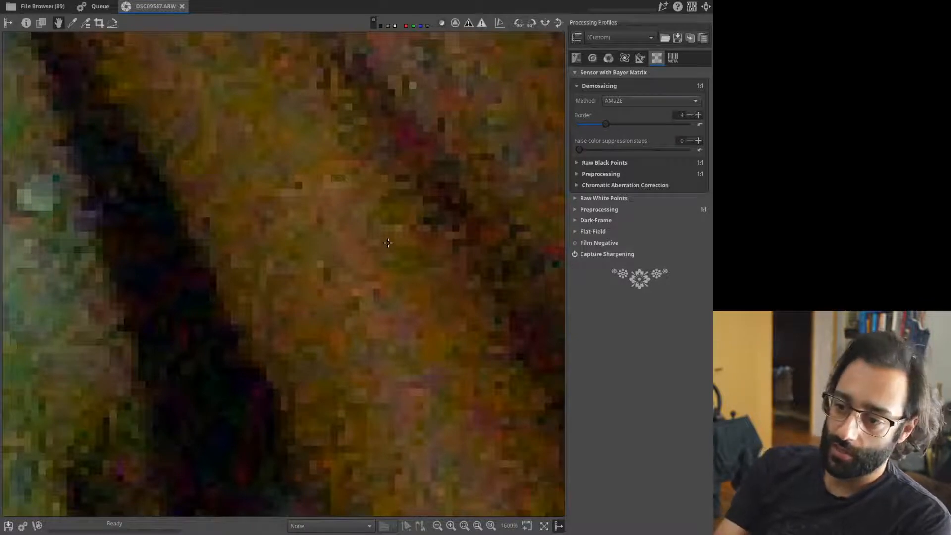
{"action": "left_click_drag", "start_coordinate": [460, 309], "coordinate": [451, 215]}
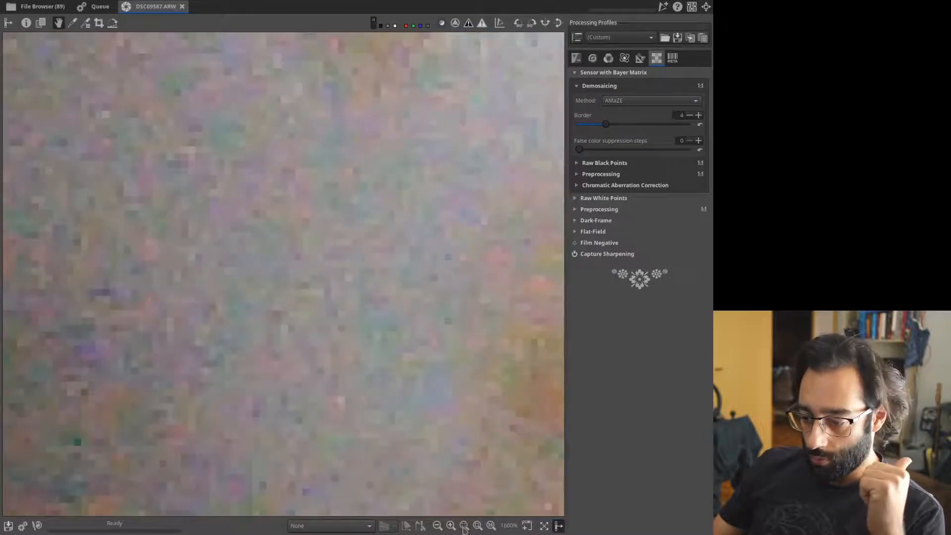
{"action": "left_click", "coordinate": [491, 526]}
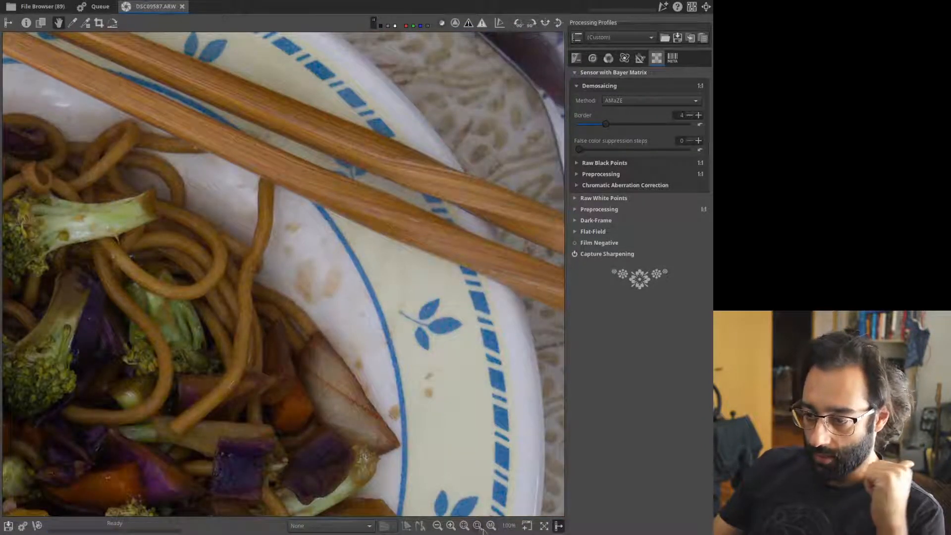
{"action": "left_click", "coordinate": [619, 101]}
{"action": "left_click", "coordinate": [620, 101]}
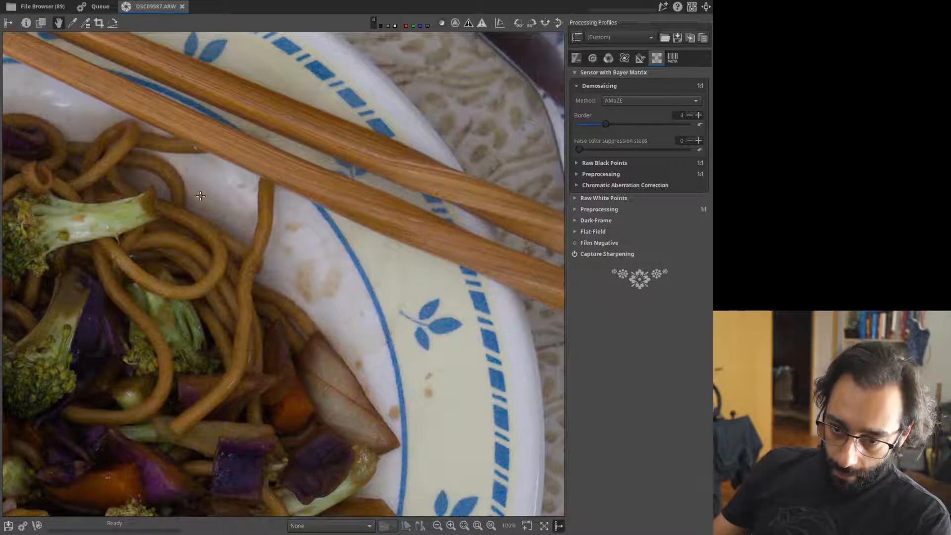
{"action": "left_click_drag", "start_coordinate": [200, 196], "coordinate": [254, 190]}
{"action": "left_click_drag", "start_coordinate": [410, 158], "coordinate": [372, 176]}
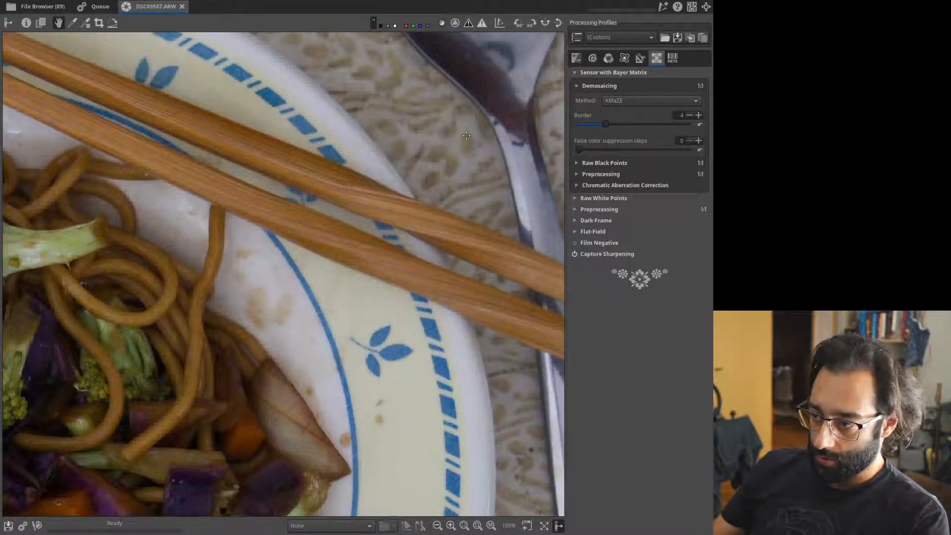
{"action": "left_click", "coordinate": [649, 101]}
{"action": "left_click", "coordinate": [641, 155]}
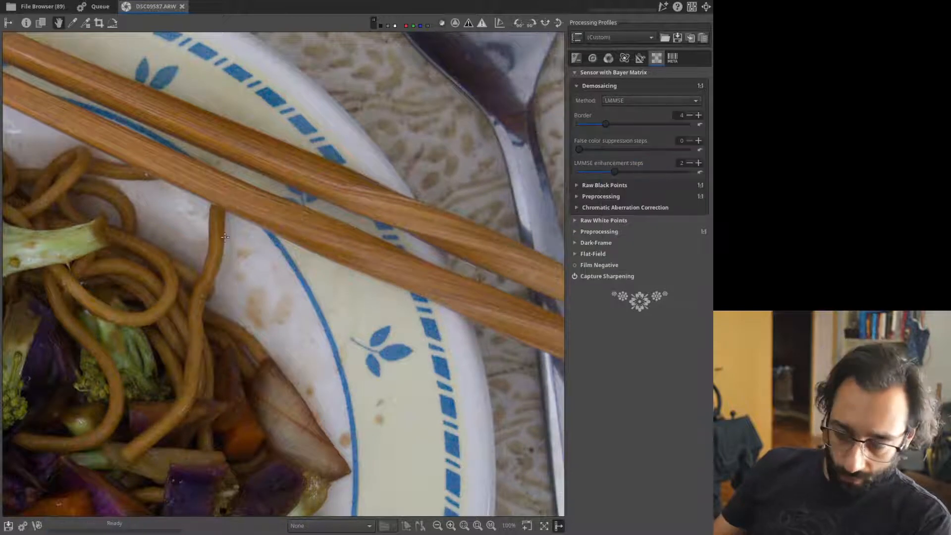
{"action": "left_click", "coordinate": [631, 104]}
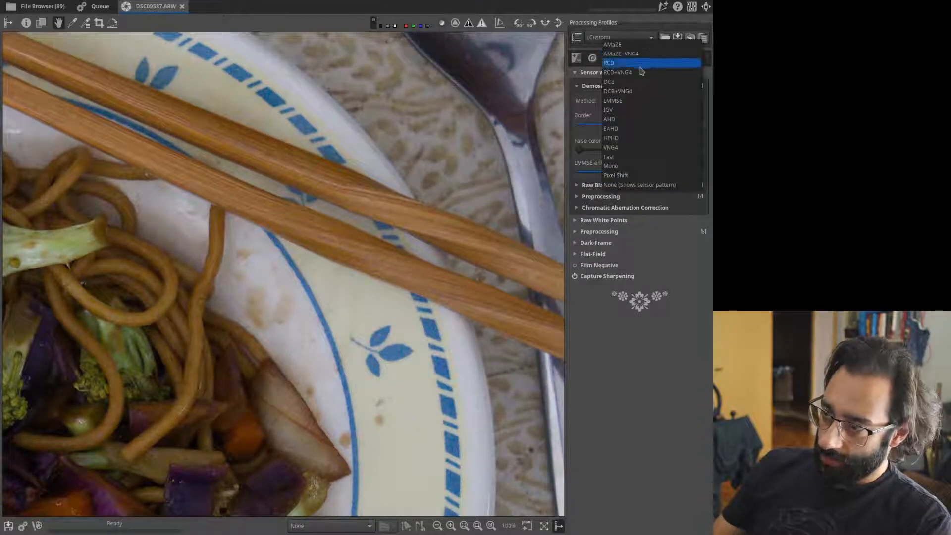
{"action": "left_click", "coordinate": [644, 147]}
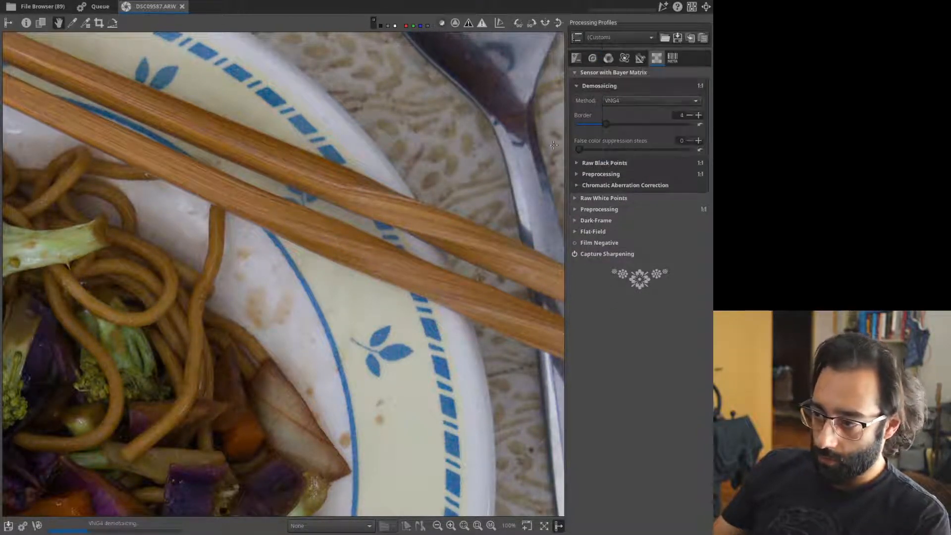
{"action": "left_click", "coordinate": [631, 101]}
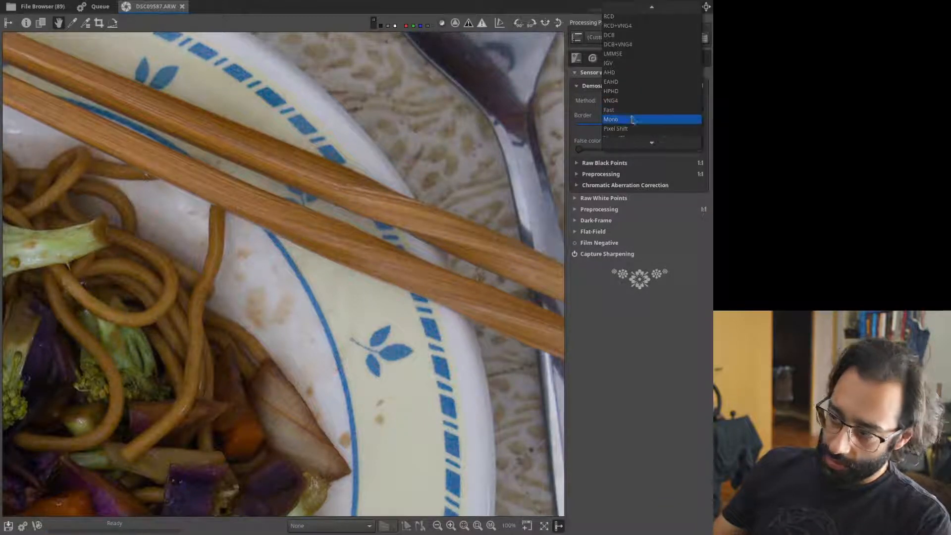
{"action": "left_click", "coordinate": [629, 6]}
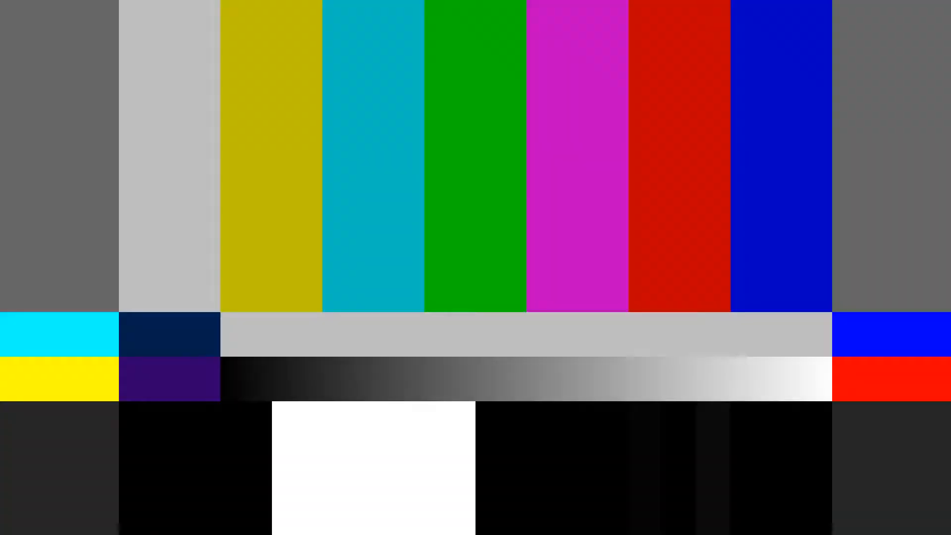
Expand Sharpening on the Detail tab, showing Unsharp Mask with radius 0.50 and amount 200.
{"action": "left_click", "coordinate": [594, 59]}
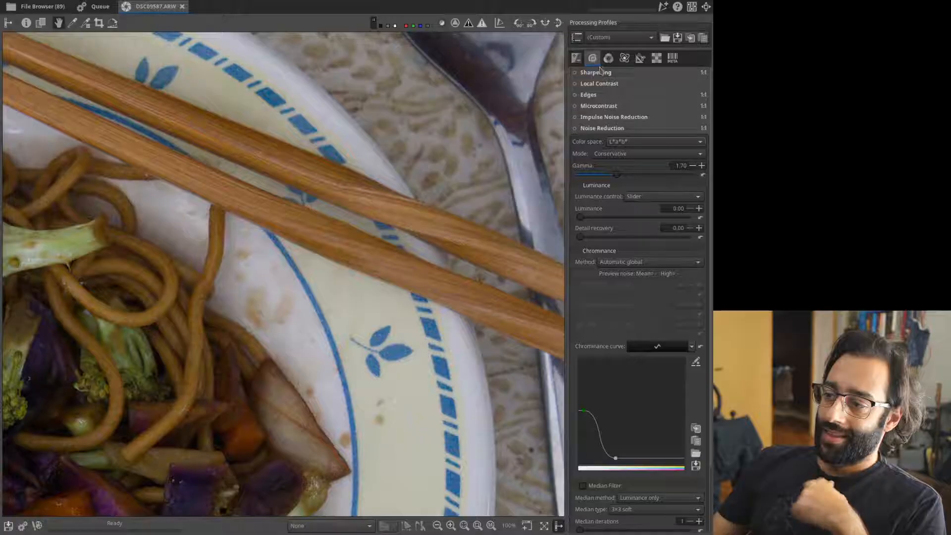
{"action": "left_click", "coordinate": [598, 73]}
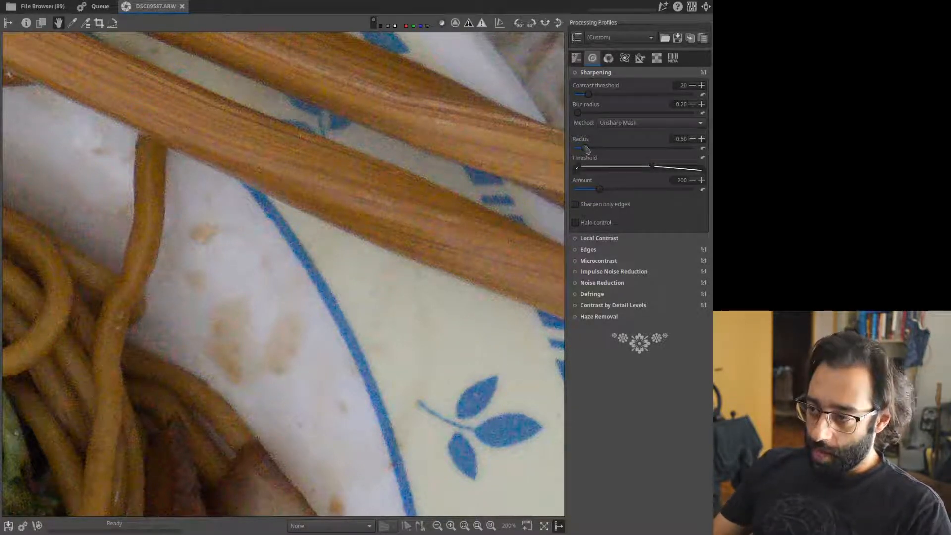
Set sharpening radius to 2.00 and amount to 104, and sharpen only edges.
{"action": "left_click_drag", "start_coordinate": [587, 148], "coordinate": [650, 152]}
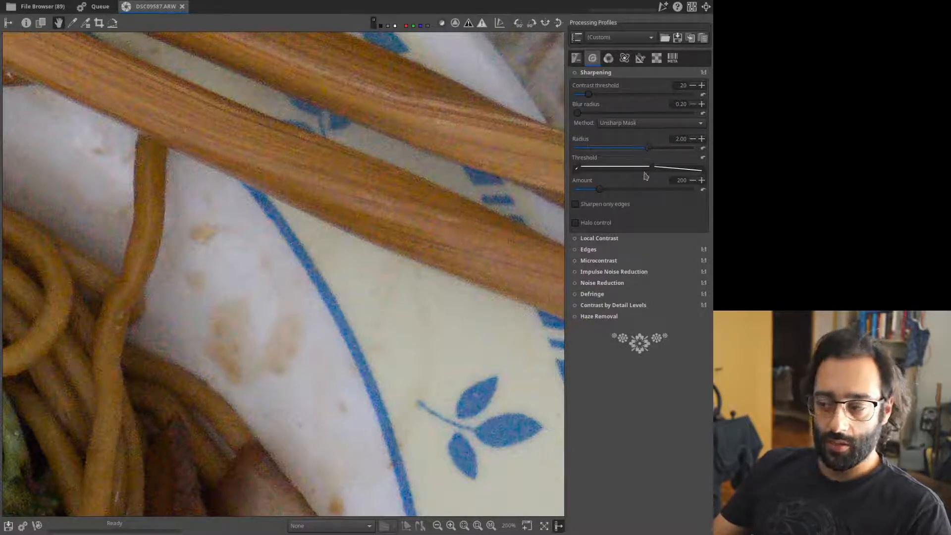
{"action": "left_click_drag", "start_coordinate": [602, 194], "coordinate": [595, 192]}
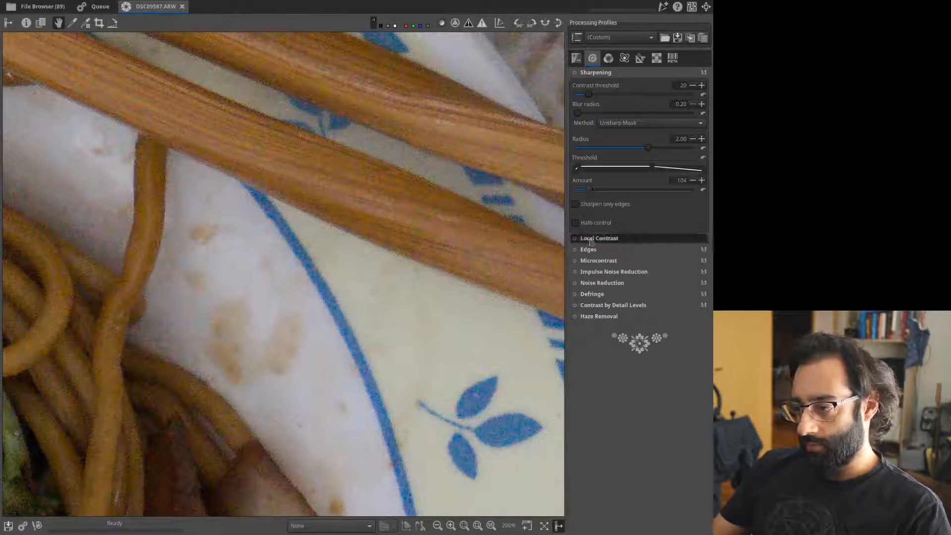
{"action": "left_click", "coordinate": [624, 207]}
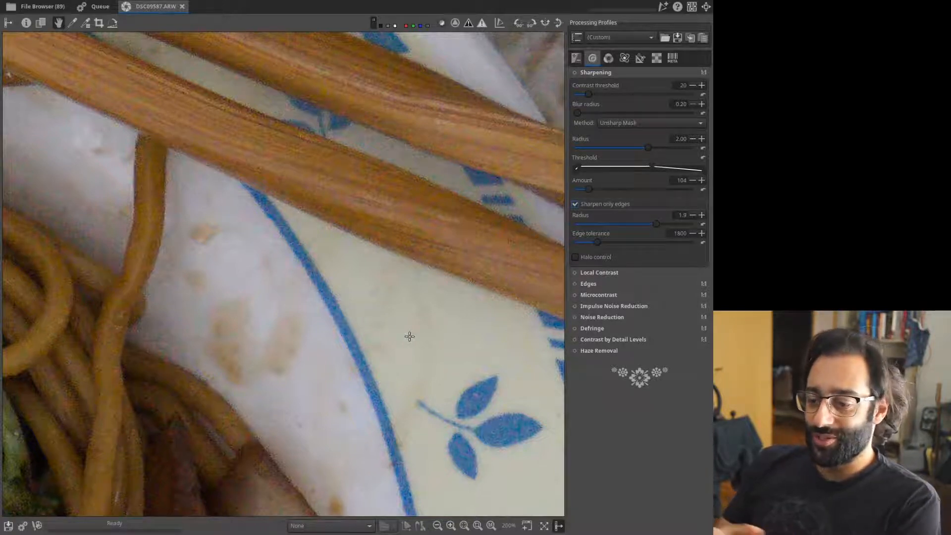
Switch Unsharp Mask sharpening on, compare before and after, and inspect the plate at 200%.
{"action": "left_click", "coordinate": [576, 74]}
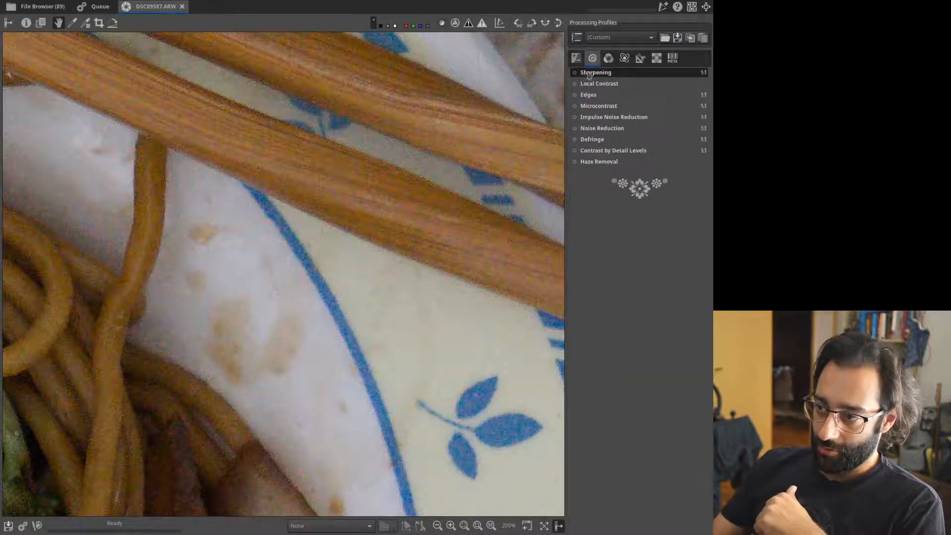
{"action": "left_click", "coordinate": [576, 74]}
{"action": "left_click", "coordinate": [575, 73]}
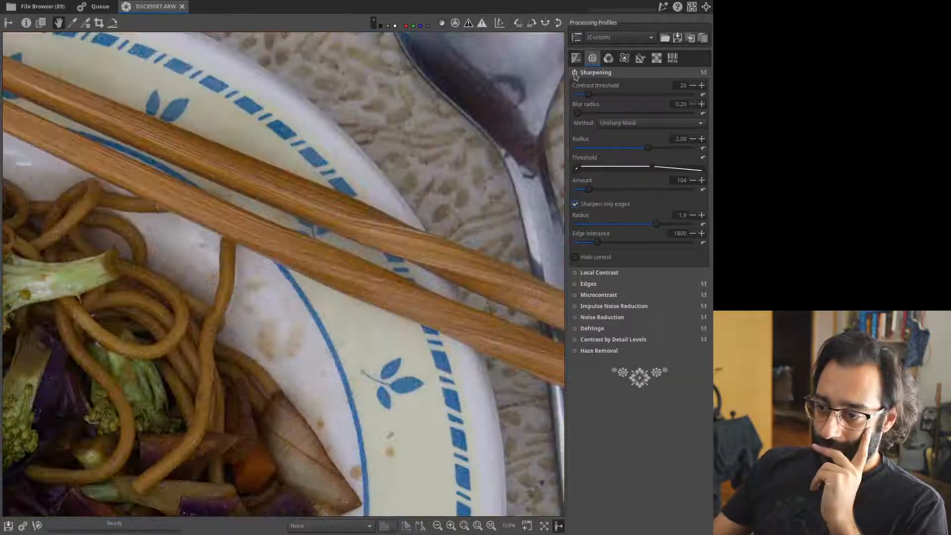
{"action": "left_click", "coordinate": [575, 73]}
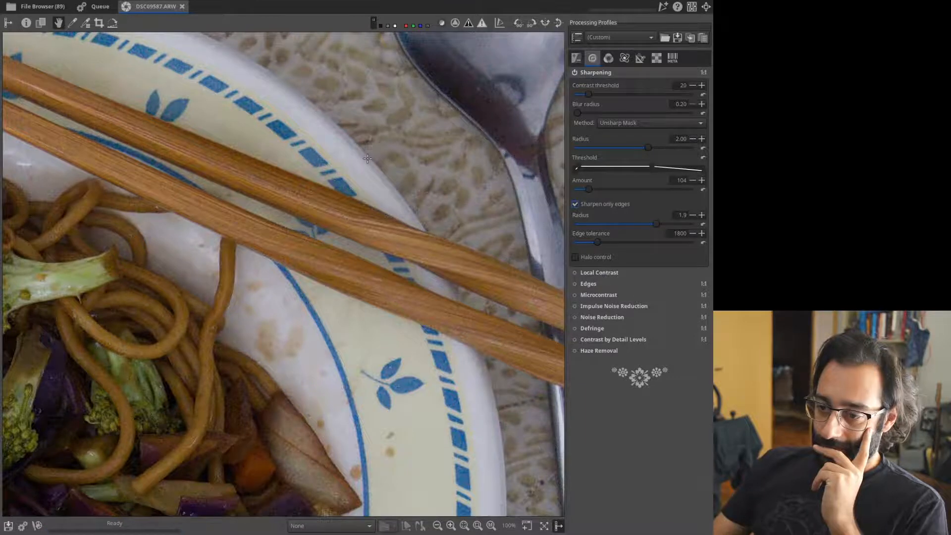
{"action": "left_click_drag", "start_coordinate": [367, 157], "coordinate": [380, 153]}
{"action": "left_click", "coordinate": [641, 75]}
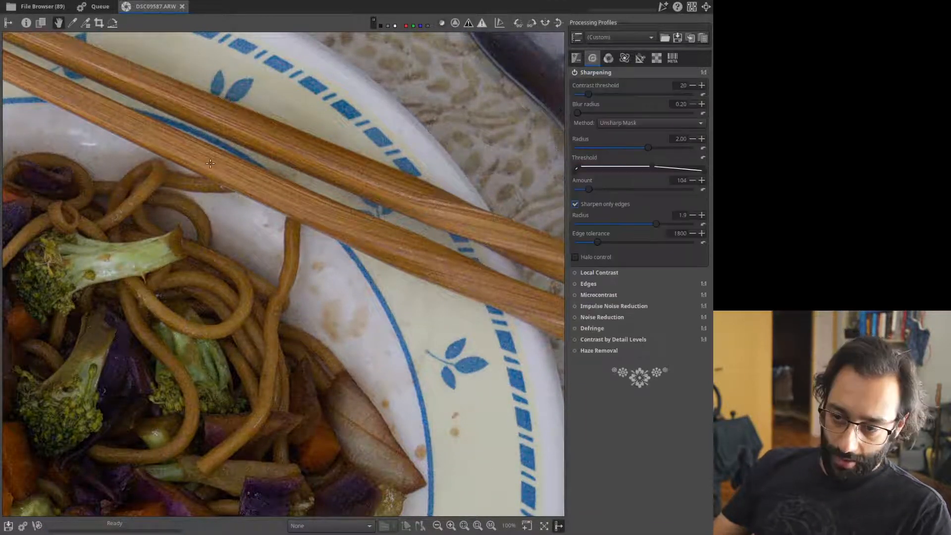
{"action": "left_click_drag", "start_coordinate": [127, 165], "coordinate": [248, 170]}
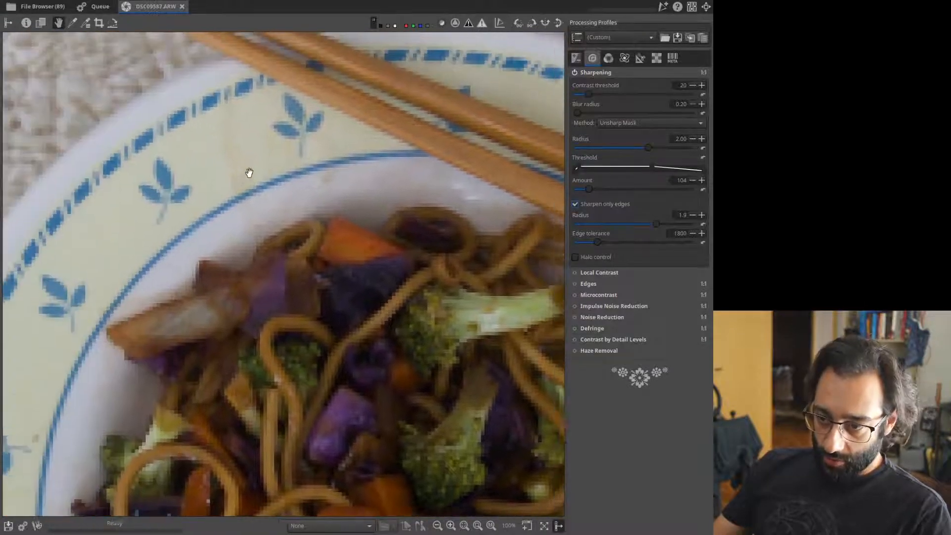
{"action": "left_click", "coordinate": [451, 526]}
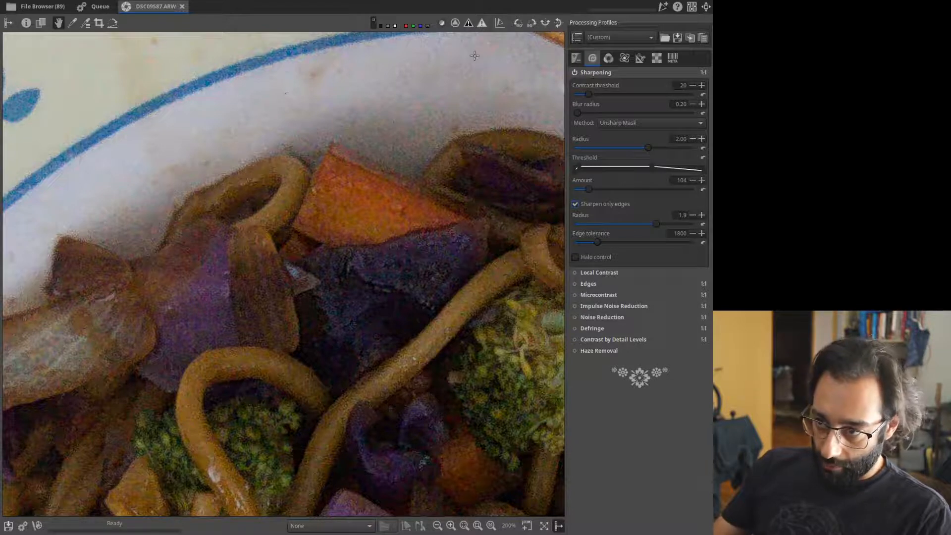
Turn on Noise Reduction and compare the preview with it off.
{"action": "left_click", "coordinate": [594, 72]}
{"action": "left_click", "coordinate": [576, 128]}
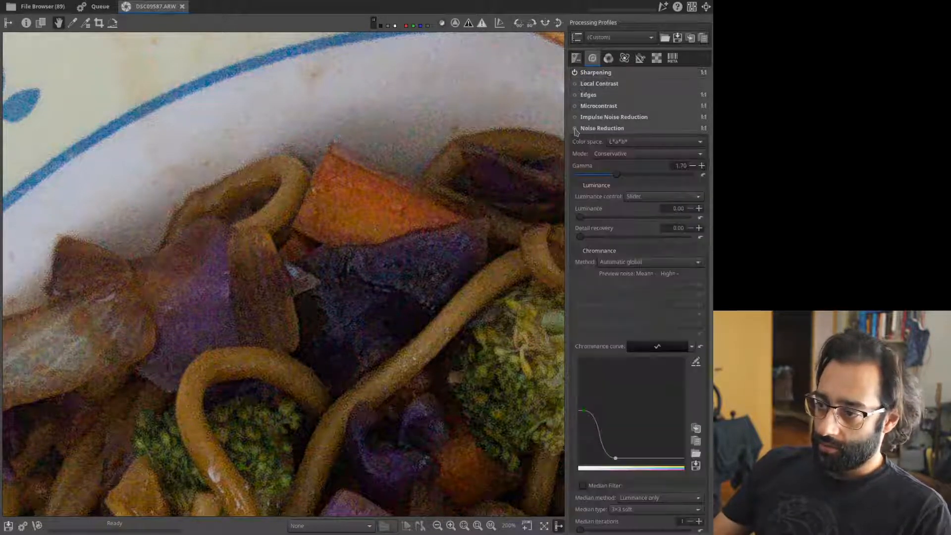
{"action": "scroll", "coordinate": [644, 184], "scroll_direction": "down", "scroll_amount": 3}
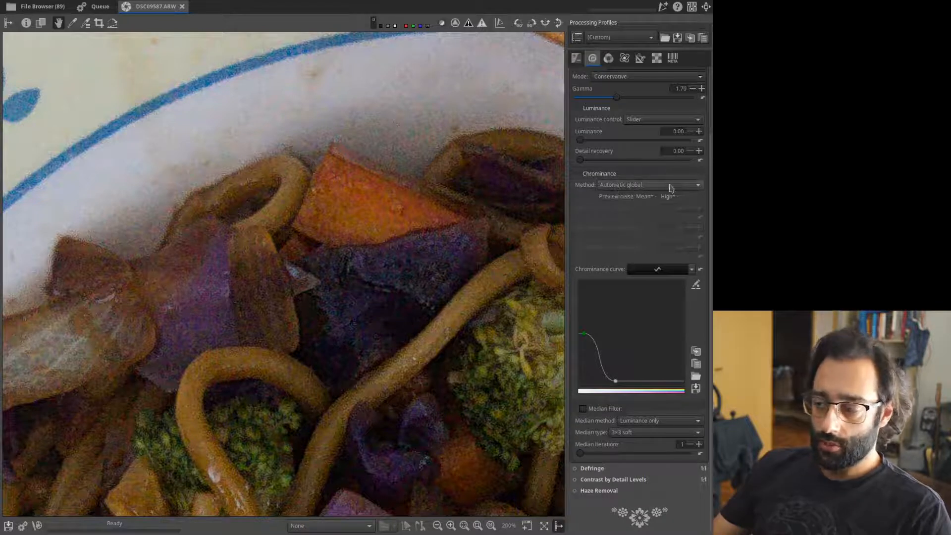
{"action": "scroll", "coordinate": [669, 188], "scroll_direction": "up", "scroll_amount": 3}
{"action": "left_click", "coordinate": [575, 129]}
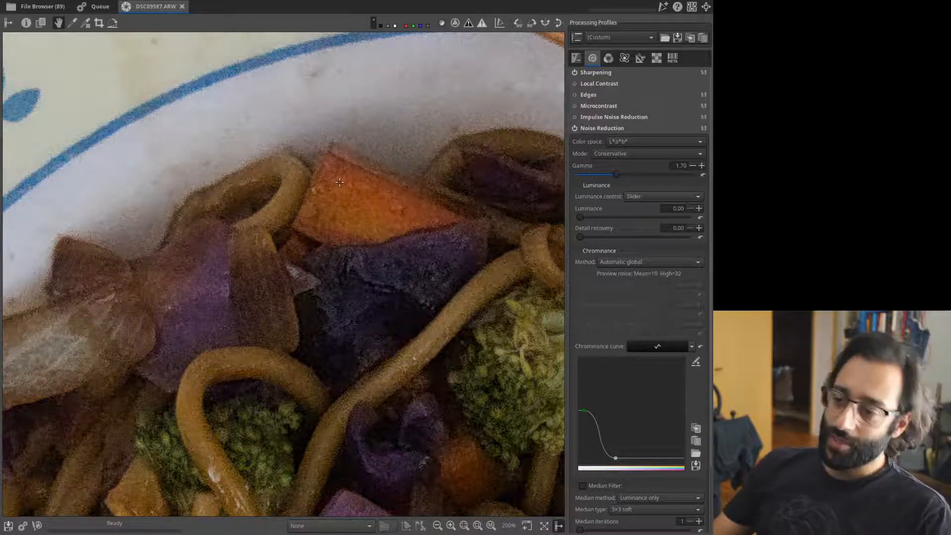
{"action": "left_click", "coordinate": [575, 128]}
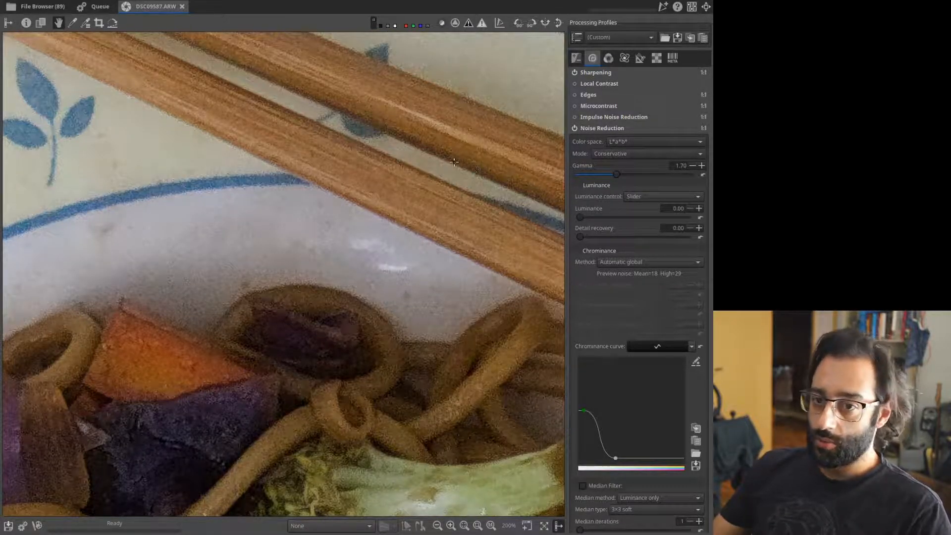
{"action": "left_click", "coordinate": [26, 23]}
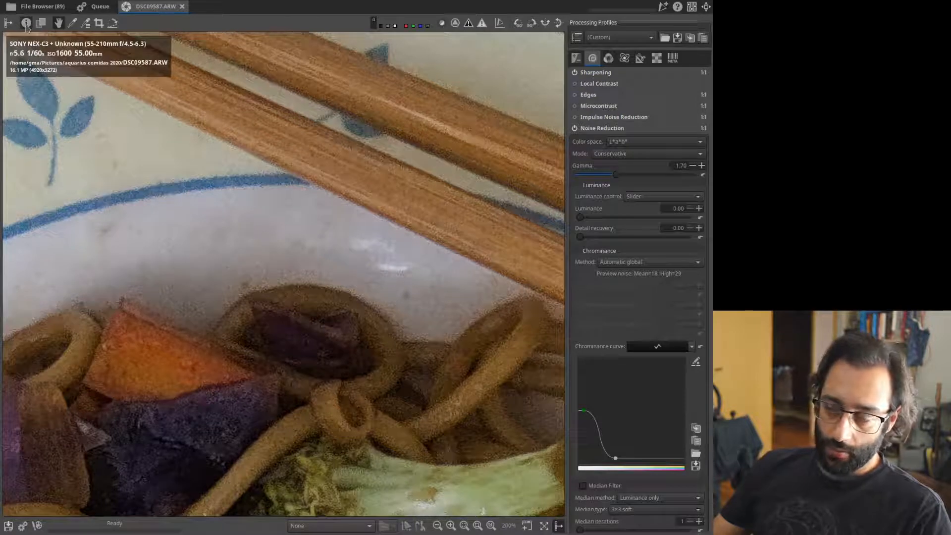
{"action": "left_click", "coordinate": [26, 23]}
{"action": "left_click", "coordinate": [612, 130]}
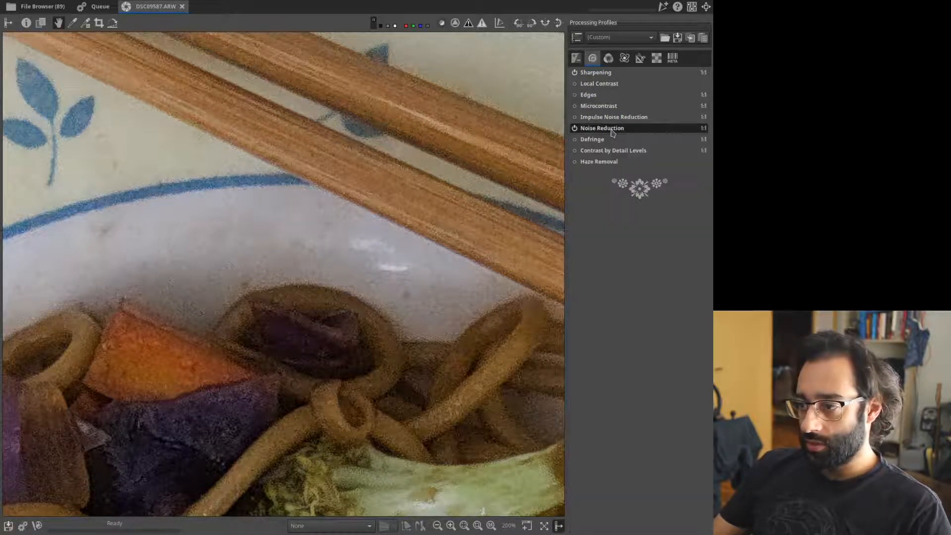
{"action": "left_click", "coordinate": [612, 130]}
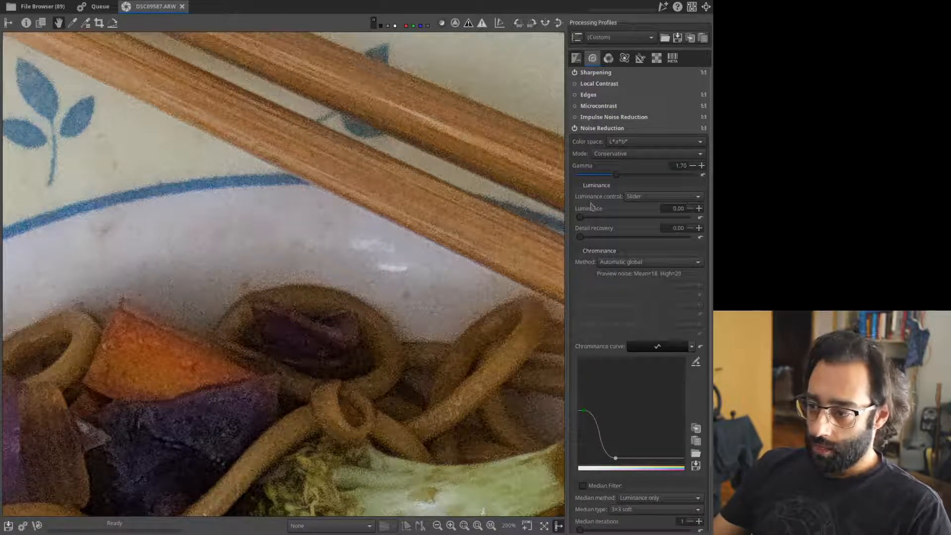
Set the noise reduction Luminance control to Curve.
{"action": "left_click", "coordinate": [661, 198]}
{"action": "left_click", "coordinate": [660, 185]}
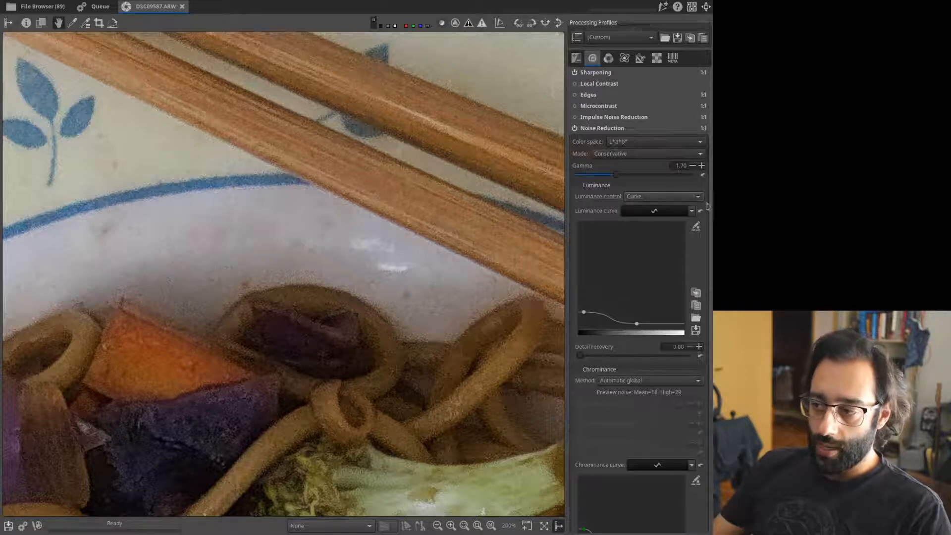
{"action": "left_click", "coordinate": [649, 196]}
{"action": "left_click", "coordinate": [648, 197]}
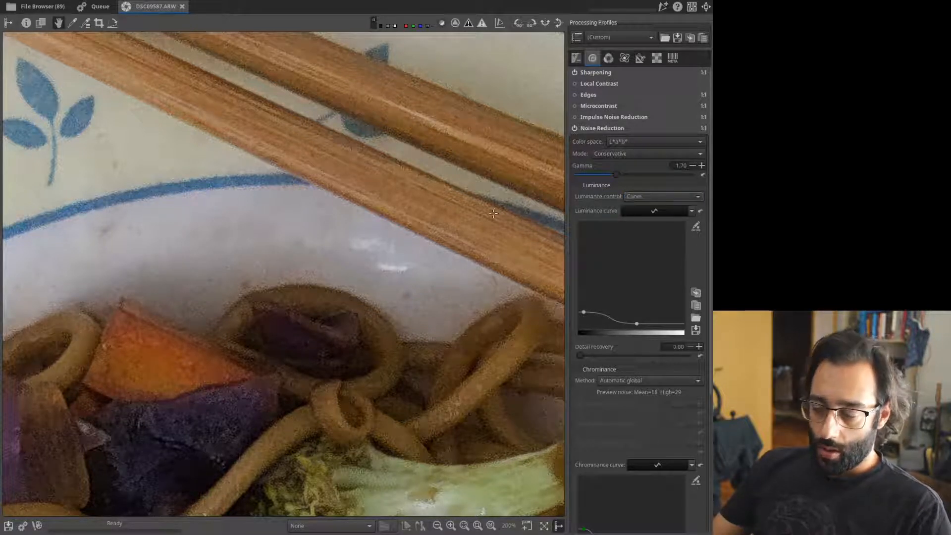
{"action": "left_click_drag", "start_coordinate": [500, 164], "coordinate": [489, 198]}
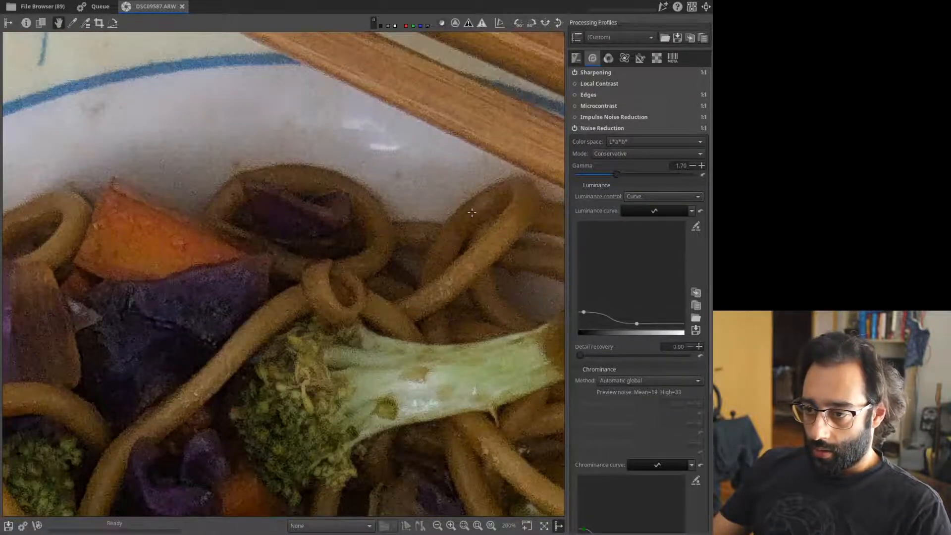
{"action": "left_click_drag", "start_coordinate": [335, 199], "coordinate": [305, 256]}
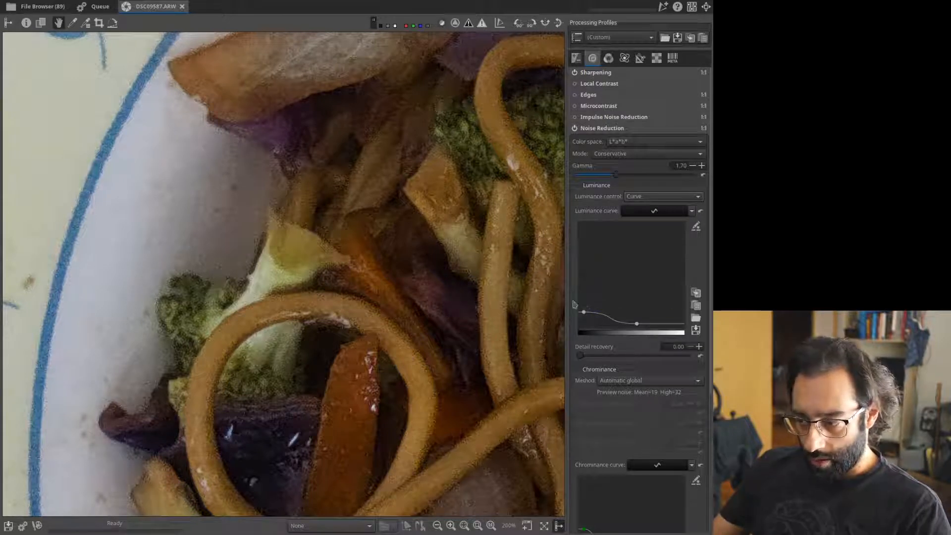
Raise the luminance curve's shadow end and push its falloff toward the highlights.
{"action": "left_click_drag", "start_coordinate": [584, 312], "coordinate": [584, 278]}
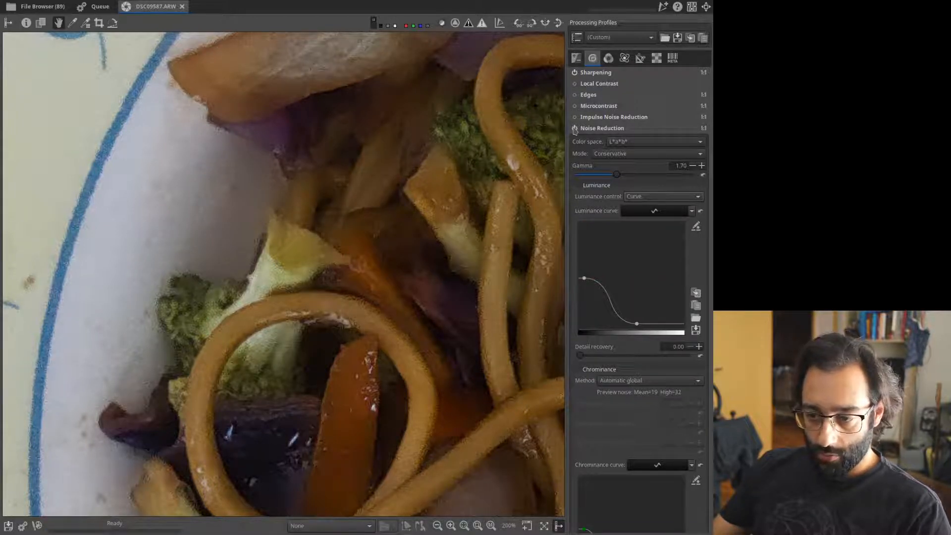
{"action": "left_click", "coordinate": [574, 128]}
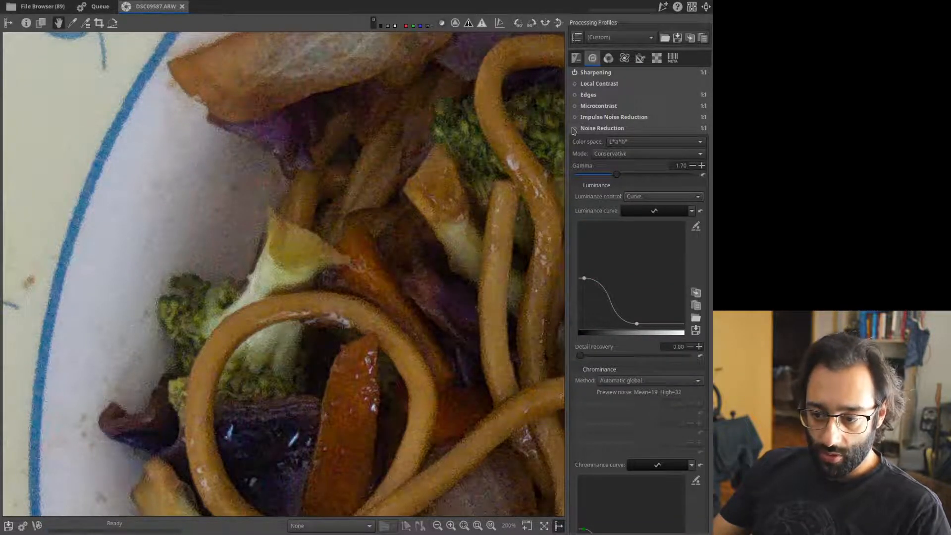
{"action": "left_click", "coordinate": [574, 128]}
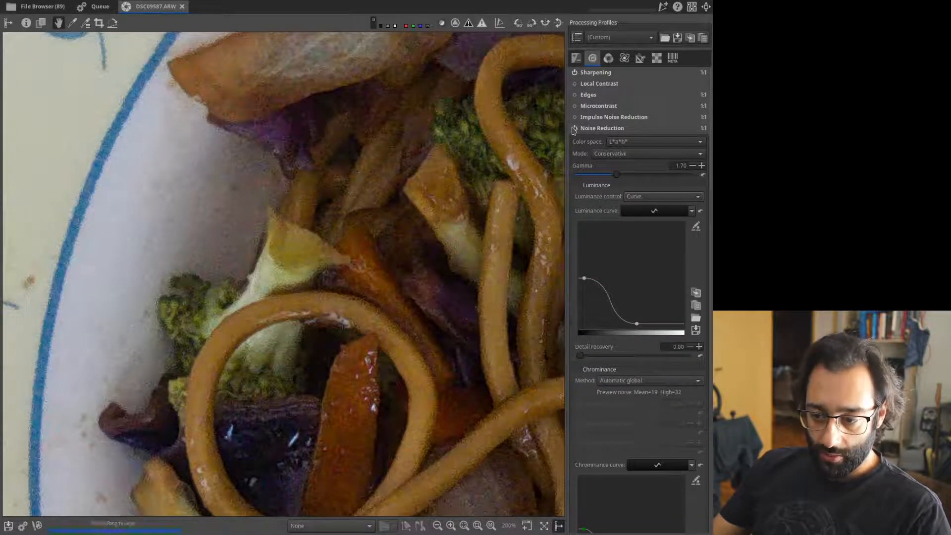
{"action": "left_click", "coordinate": [701, 213]}
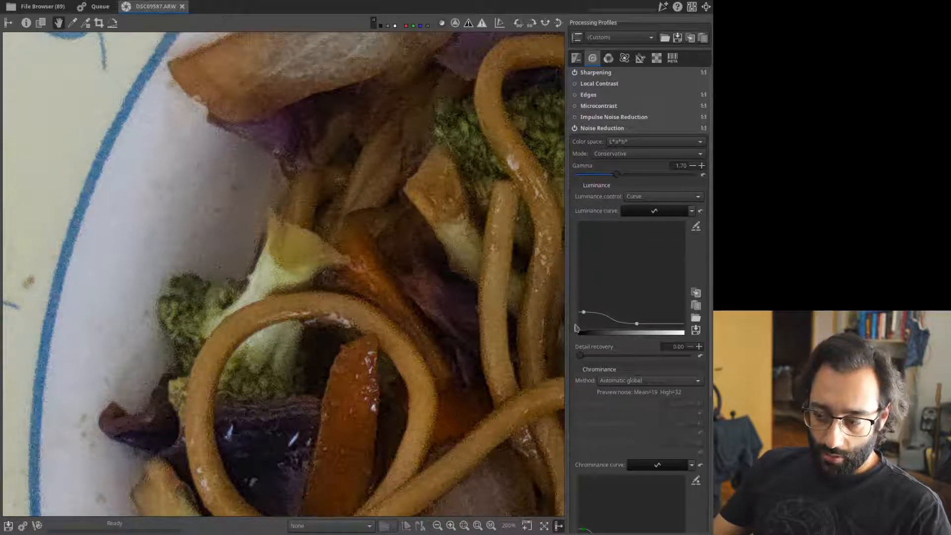
{"action": "left_click_drag", "start_coordinate": [583, 312], "coordinate": [584, 285]}
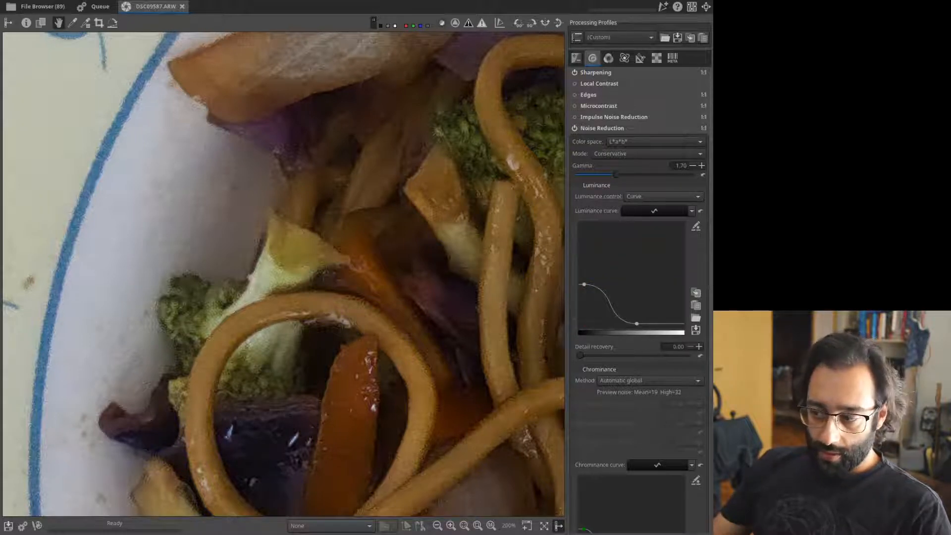
{"action": "left_click_drag", "start_coordinate": [235, 170], "coordinate": [250, 206]}
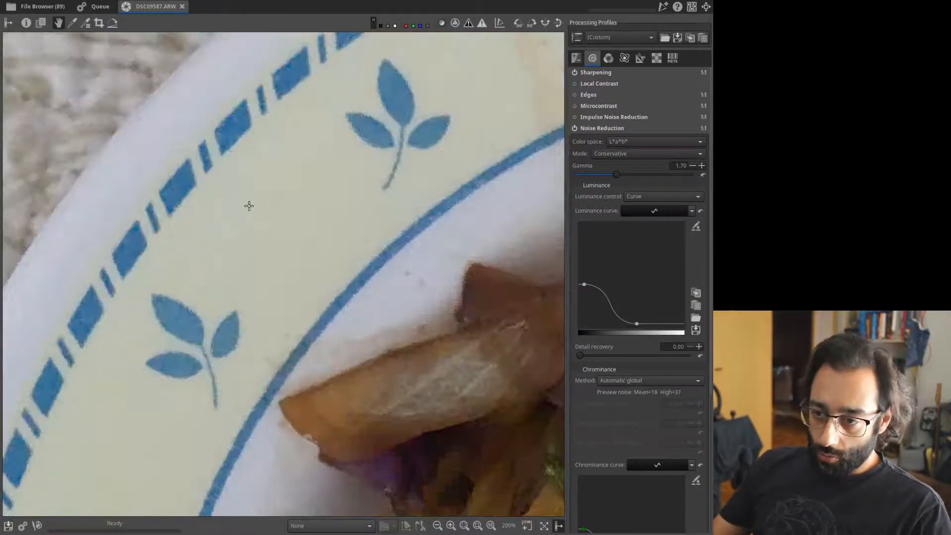
{"action": "mouse_move", "coordinate": [345, 197]}
{"action": "left_mouse_down"}
{"action": "mouse_move", "coordinate": [356, 178]}
{"action": "mouse_move", "coordinate": [327, 196]}
{"action": "left_mouse_up"}
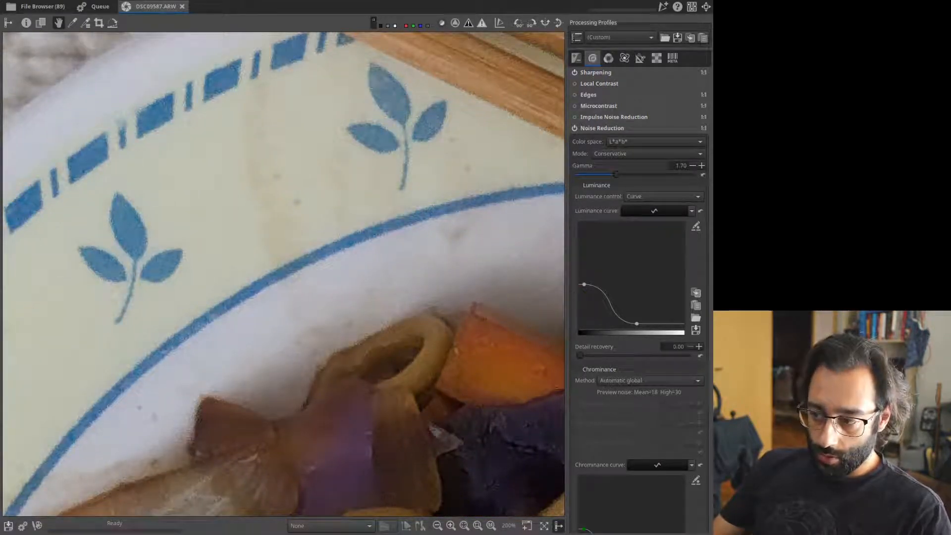
{"action": "mouse_move", "coordinate": [637, 323]}
{"action": "left_mouse_down"}
{"action": "mouse_move", "coordinate": [650, 312]}
{"action": "mouse_move", "coordinate": [655, 323]}
{"action": "left_mouse_up"}
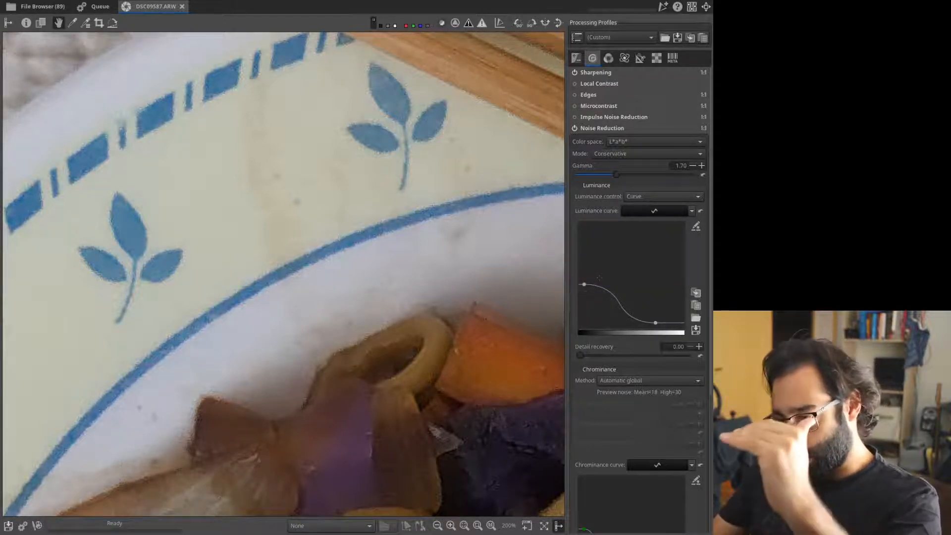
{"action": "scroll", "coordinate": [416, 317], "scroll_direction": "up", "scroll_amount": 3}
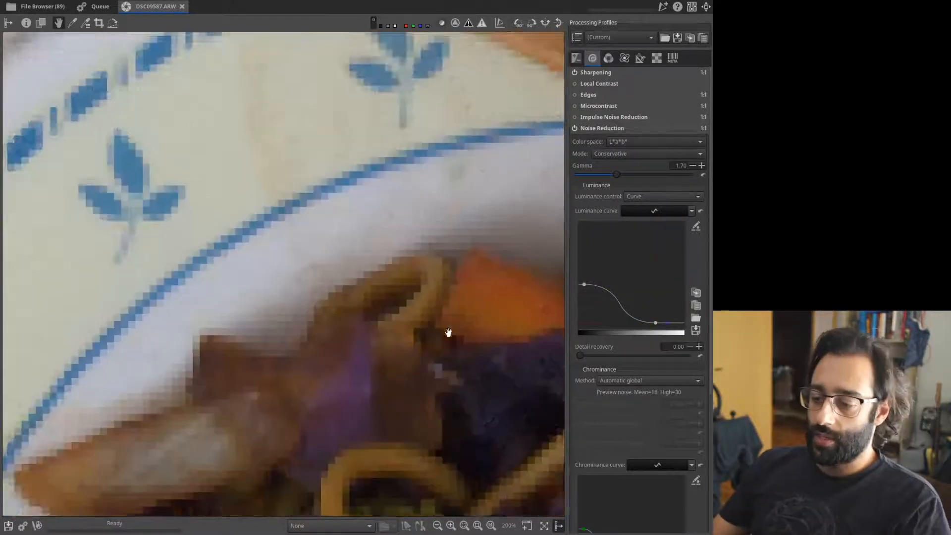
{"action": "left_click", "coordinate": [607, 129]}
Pull down the top of the film-like Tone curve 1 and raise Contrast to 15.
{"action": "left_click", "coordinate": [578, 58]}
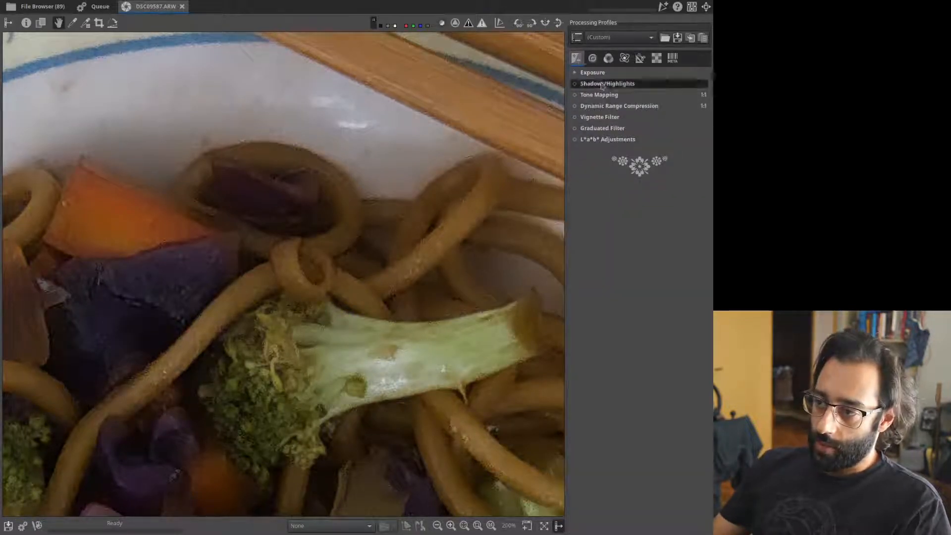
{"action": "left_click", "coordinate": [601, 74]}
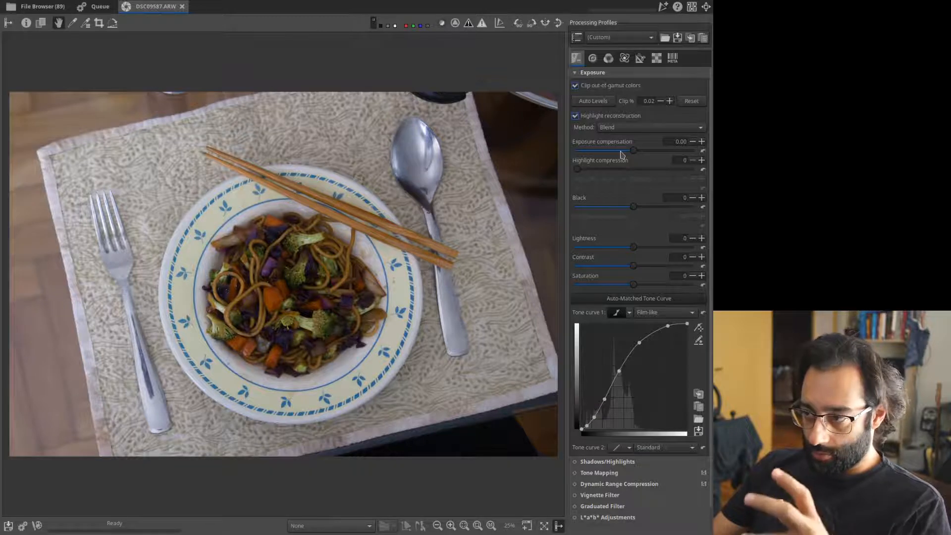
{"action": "left_click_drag", "start_coordinate": [710, 160], "coordinate": [710, 195]}
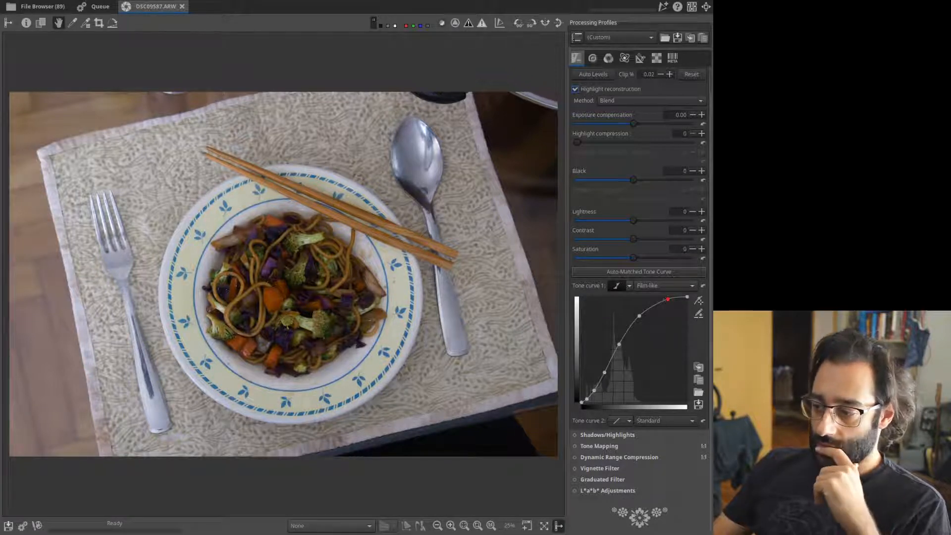
{"action": "left_click_drag", "start_coordinate": [668, 299], "coordinate": [688, 310]}
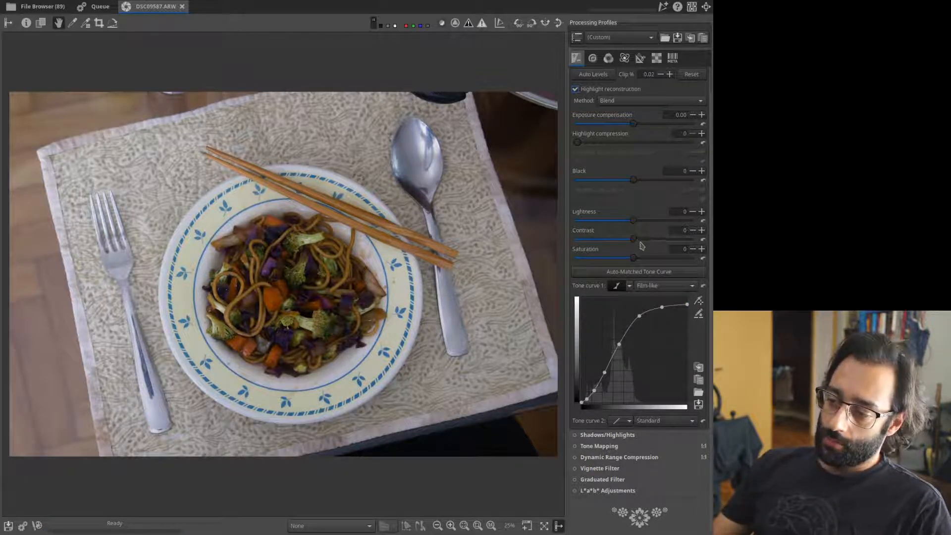
{"action": "left_click_drag", "start_coordinate": [634, 240], "coordinate": [644, 241]}
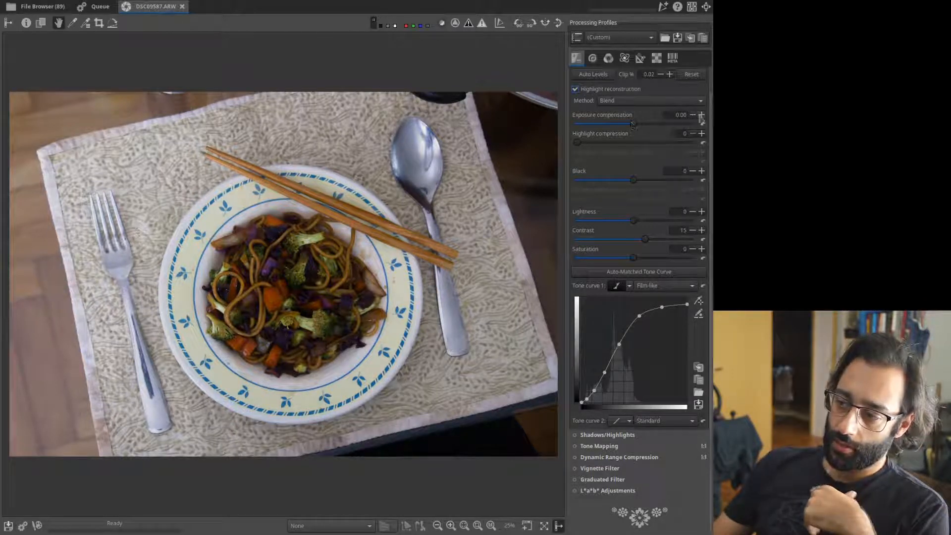
Set exposure compensation to 0.50.
{"action": "left_click", "coordinate": [702, 115]}
{"action": "left_click", "coordinate": [701, 115]}
{"action": "left_click", "coordinate": [702, 115]}
{"action": "left_click", "coordinate": [702, 115]}
{"action": "left_click", "coordinate": [701, 115]}
{"action": "left_click", "coordinate": [701, 114]}
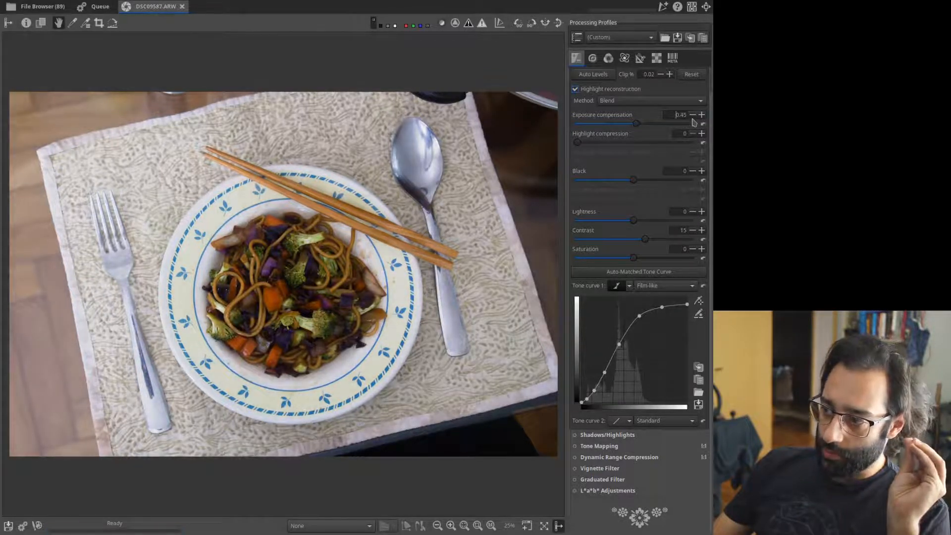
{"action": "left_click", "coordinate": [692, 115]}
{"action": "left_click", "coordinate": [693, 115]}
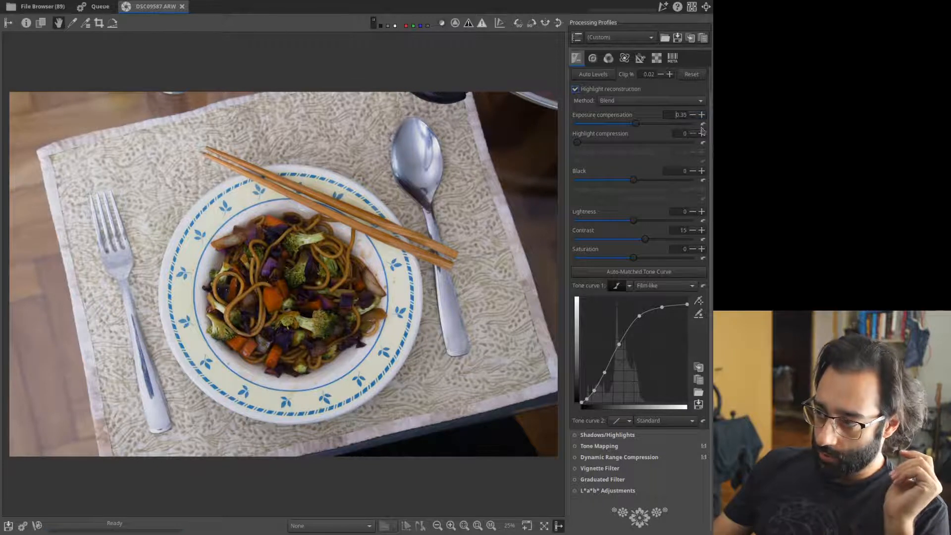
{"action": "left_click", "coordinate": [701, 114]}
{"action": "left_click", "coordinate": [702, 115]}
{"action": "left_click", "coordinate": [702, 115]}
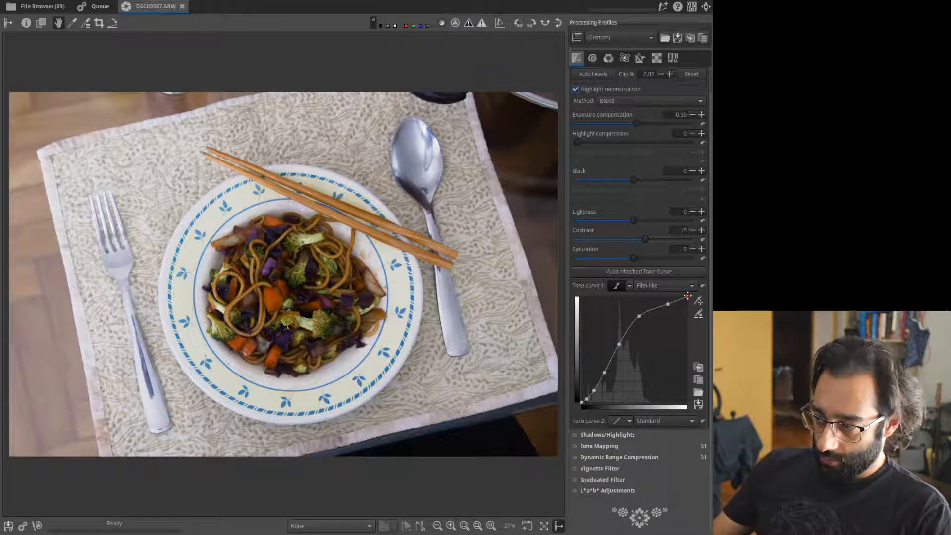
Lower the tone curve's brightest points and try picking curve values from the photo.
{"action": "left_click_drag", "start_coordinate": [687, 297], "coordinate": [640, 323]}
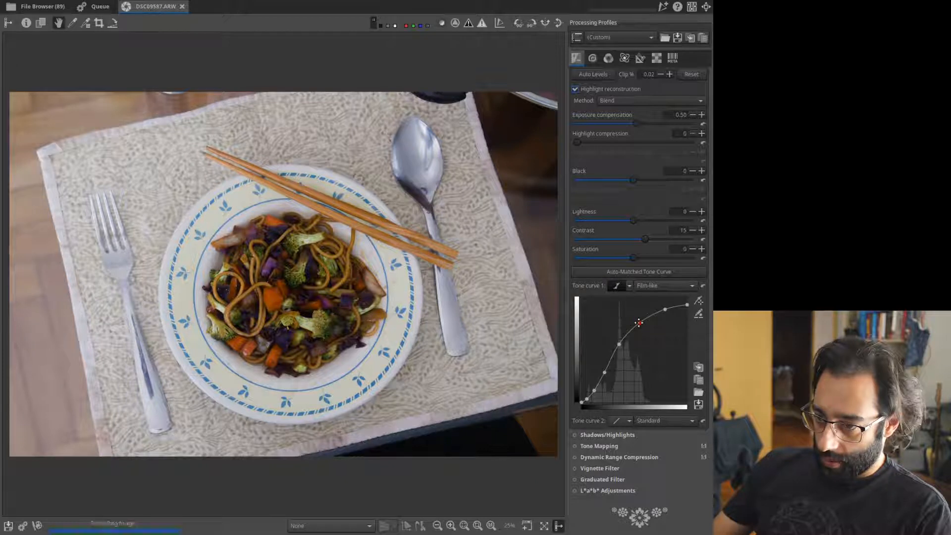
{"action": "left_click", "coordinate": [698, 301]}
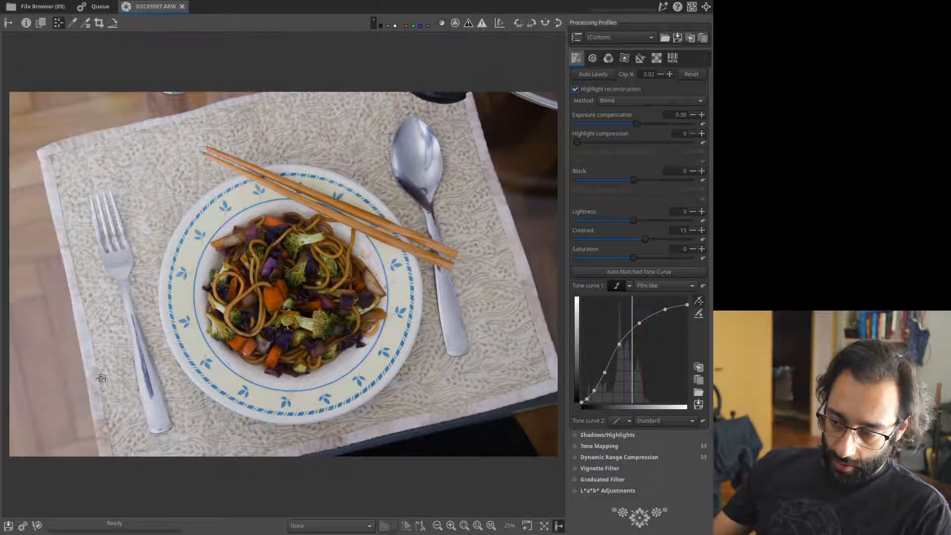
{"action": "left_click", "coordinate": [698, 302]}
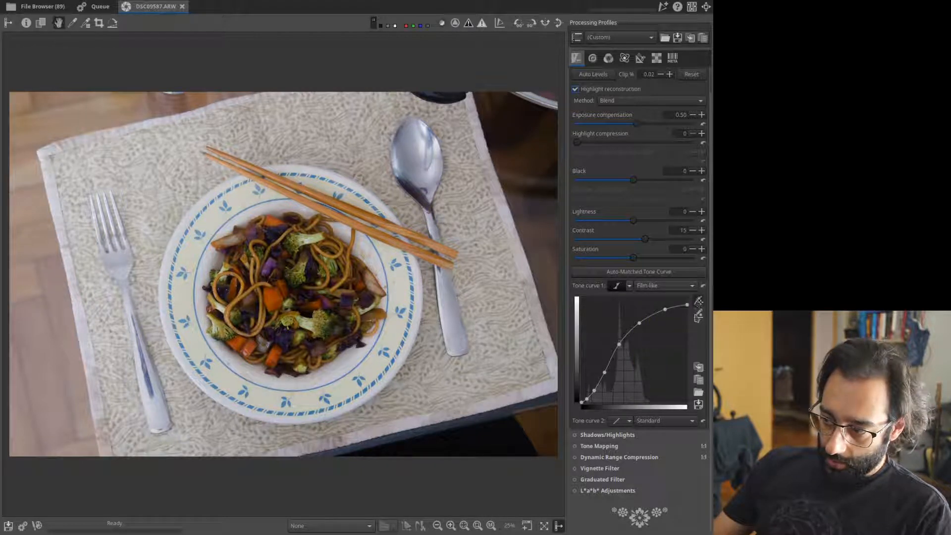
{"action": "left_click", "coordinate": [698, 301]}
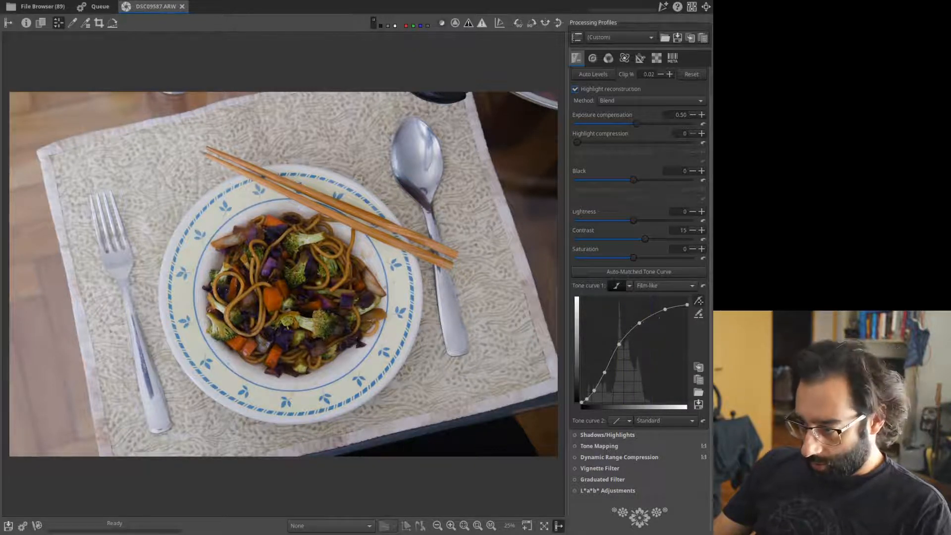
{"action": "left_click", "coordinate": [698, 303]}
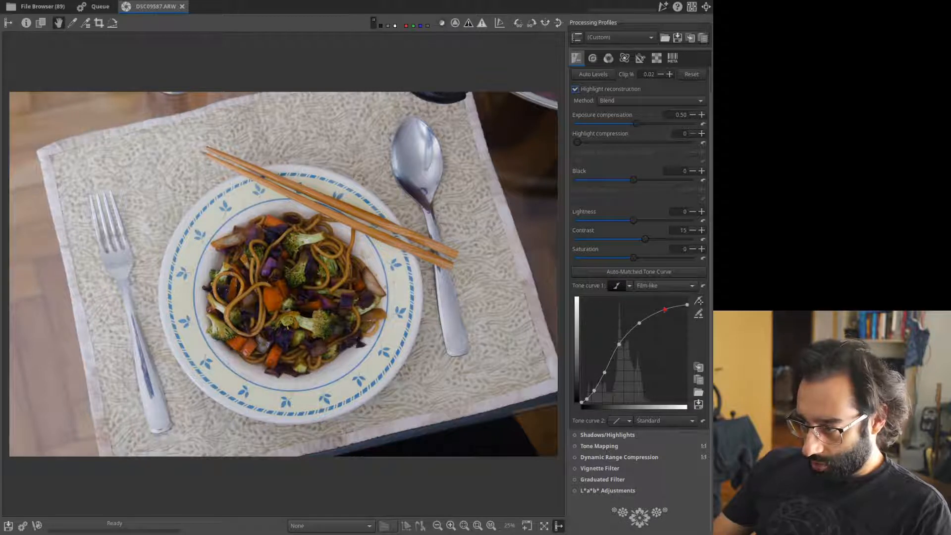
Lower the upper curve point, lift the lower-mid point, then test and revert the shadow point.
{"action": "left_click_drag", "start_coordinate": [665, 310], "coordinate": [643, 327]}
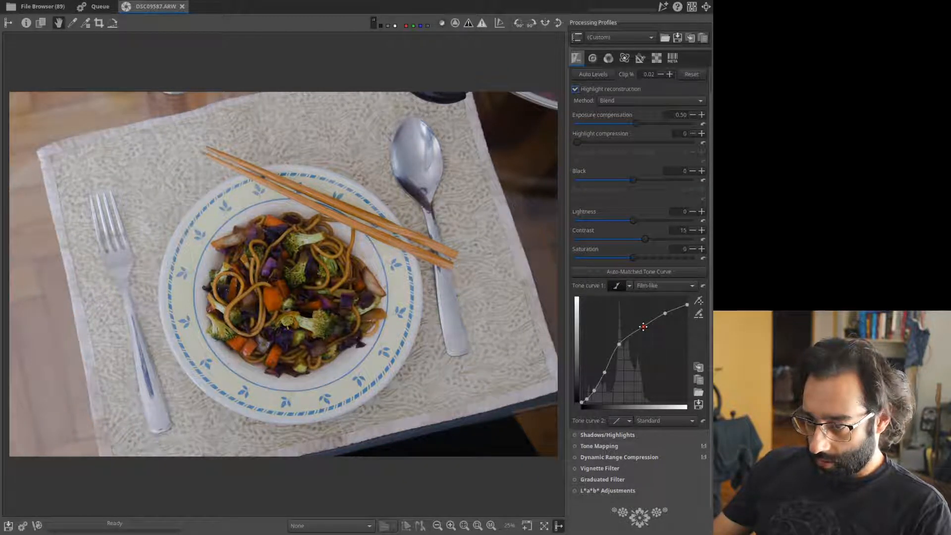
{"action": "left_click_drag", "start_coordinate": [620, 344], "coordinate": [630, 340]}
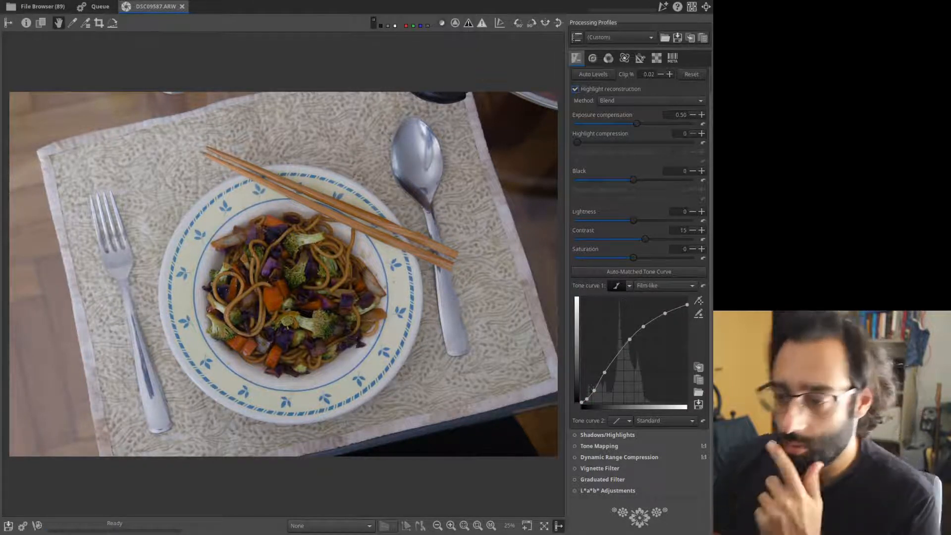
{"action": "left_click", "coordinate": [479, 526]}
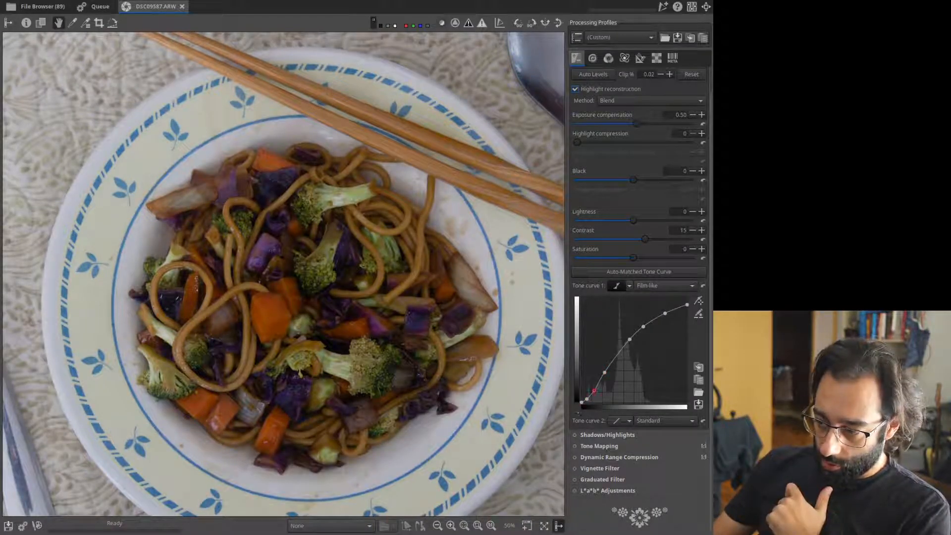
{"action": "left_click_drag", "start_coordinate": [593, 390], "coordinate": [588, 365]}
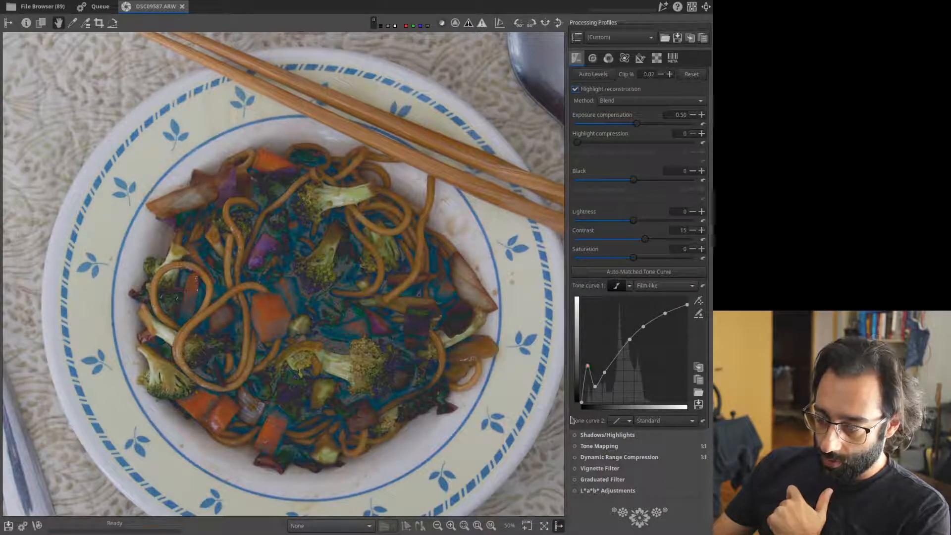
{"action": "left_click_drag", "start_coordinate": [587, 366], "coordinate": [612, 361]}
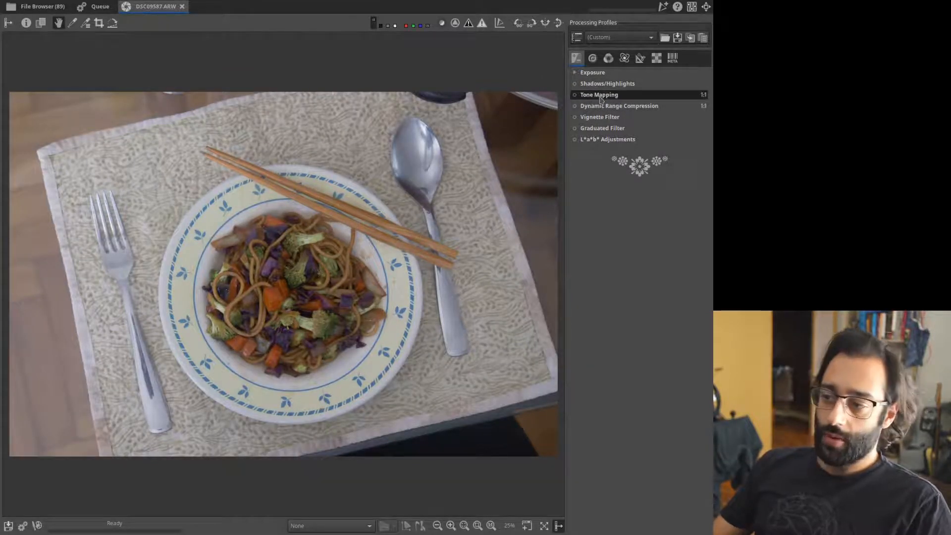
Turn on Tone Mapping with Strength lowered to 0.20, compare it, then expand Shadows/Highlights.
{"action": "left_click", "coordinate": [594, 95]}
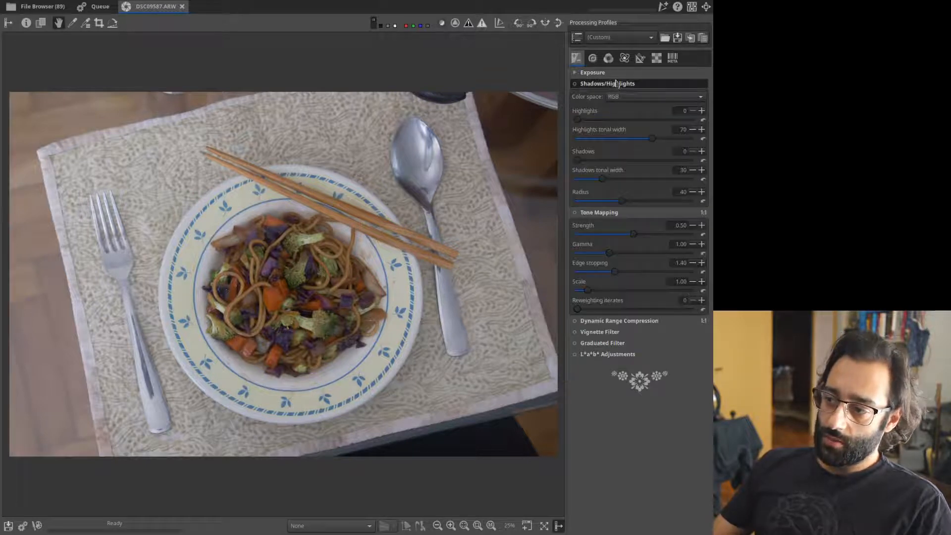
{"action": "left_click", "coordinate": [604, 96]}
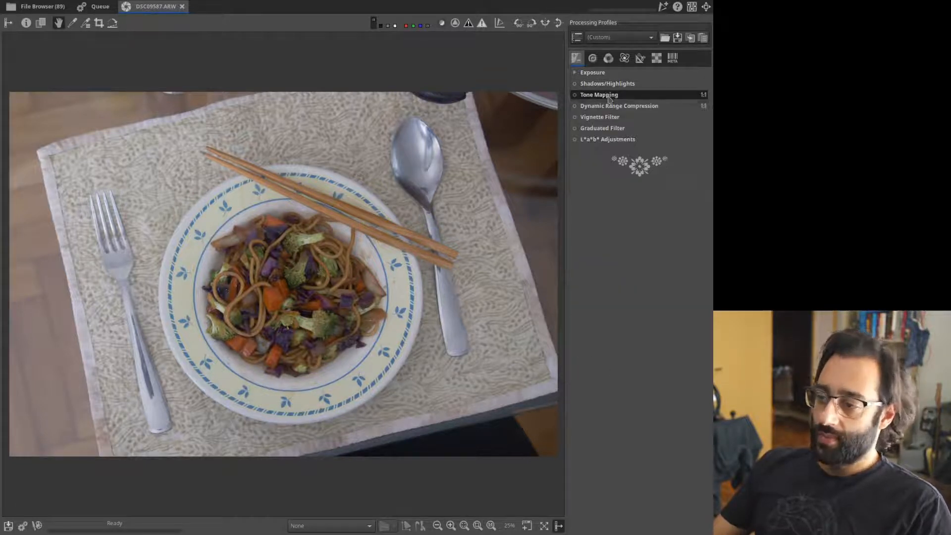
{"action": "left_click", "coordinate": [591, 95]}
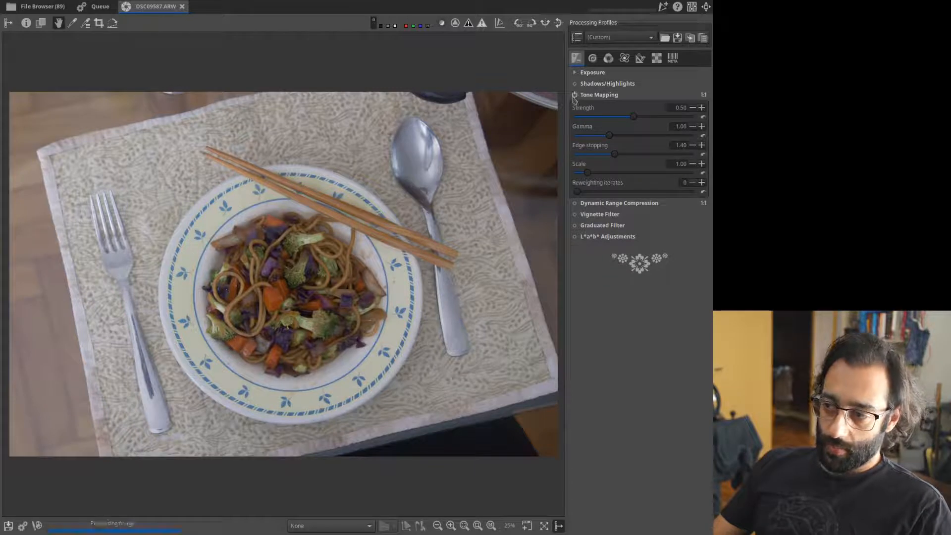
{"action": "left_click", "coordinate": [575, 95]}
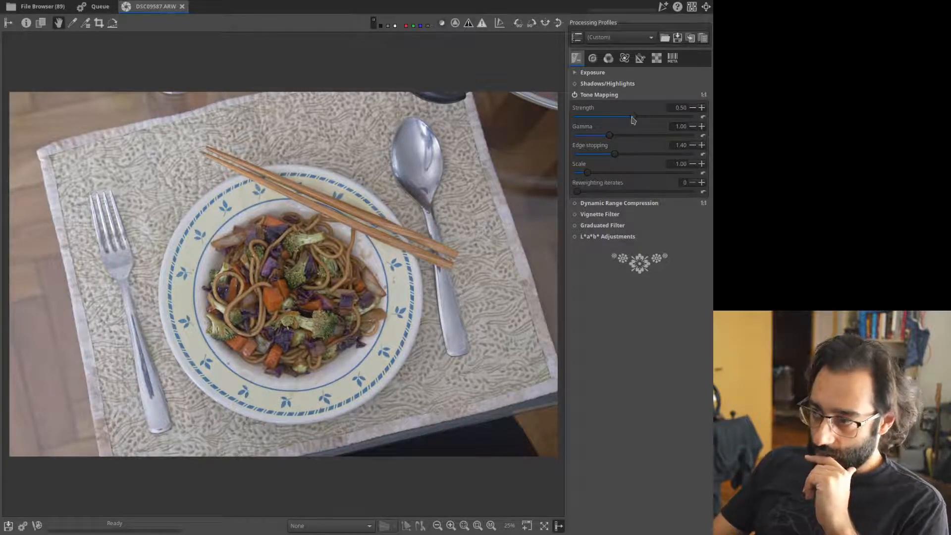
{"action": "left_click_drag", "start_coordinate": [633, 119], "coordinate": [622, 121]}
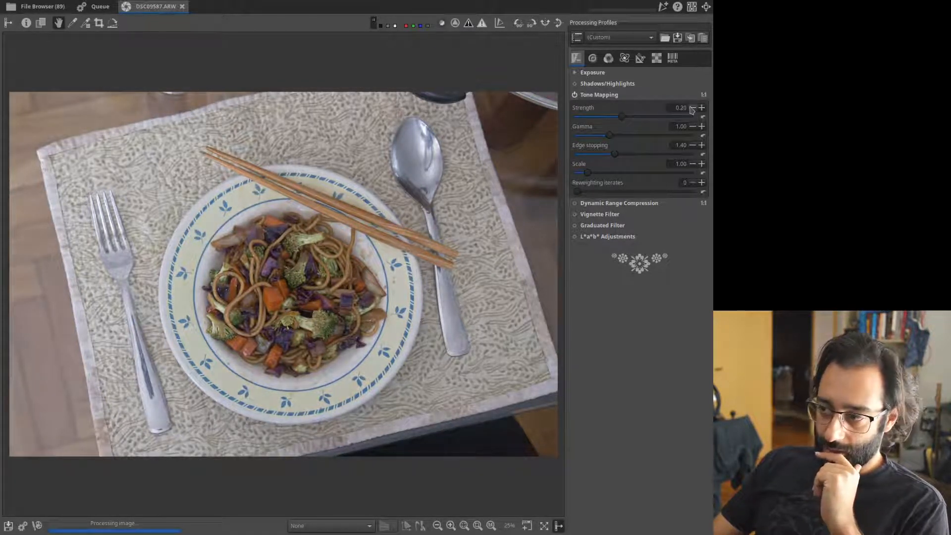
{"action": "left_click", "coordinate": [576, 95]}
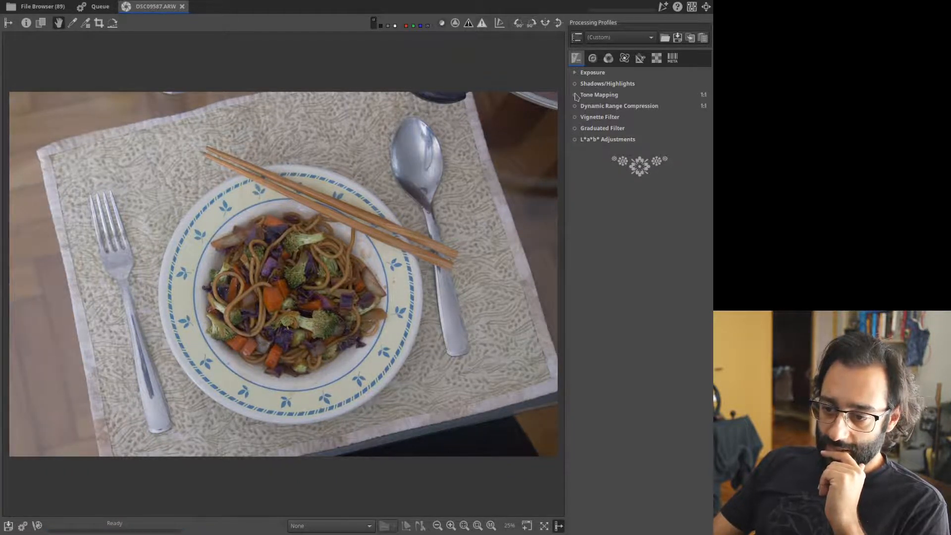
{"action": "left_click", "coordinate": [575, 96]}
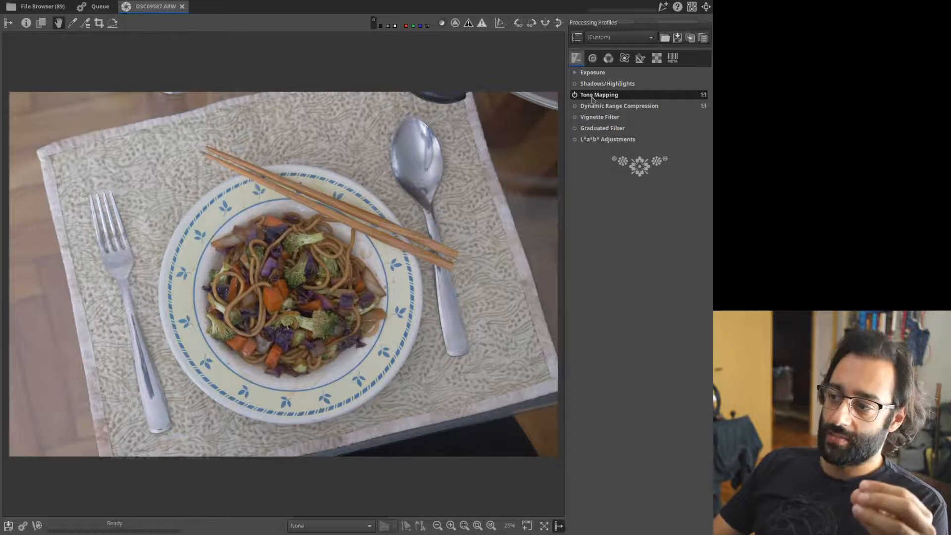
{"action": "left_click", "coordinate": [592, 84]}
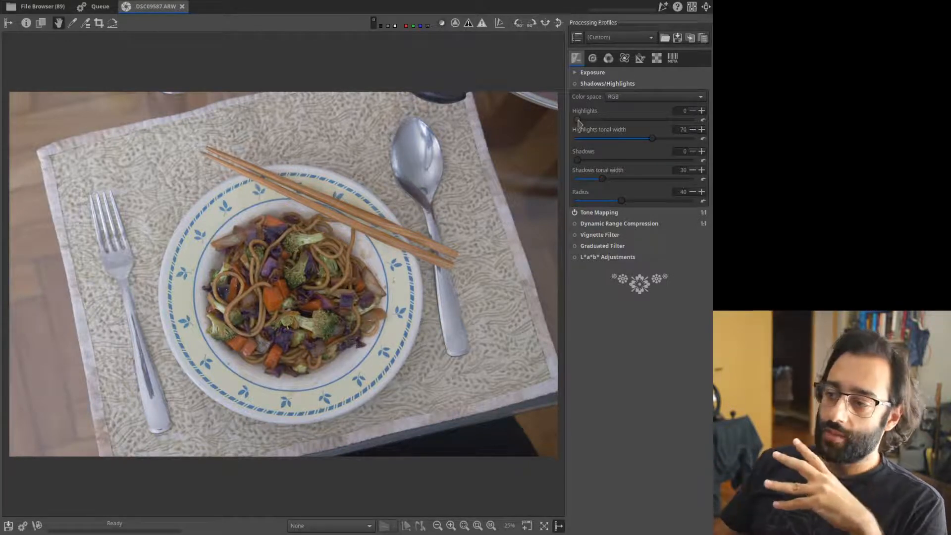
Enable Shadows/Highlights with a slight Highlights adjustment and Shadows lifted to 33.
{"action": "mouse_move", "coordinate": [578, 120]}
{"action": "left_mouse_down"}
{"action": "mouse_move", "coordinate": [600, 124]}
{"action": "mouse_move", "coordinate": [584, 122]}
{"action": "left_mouse_up"}
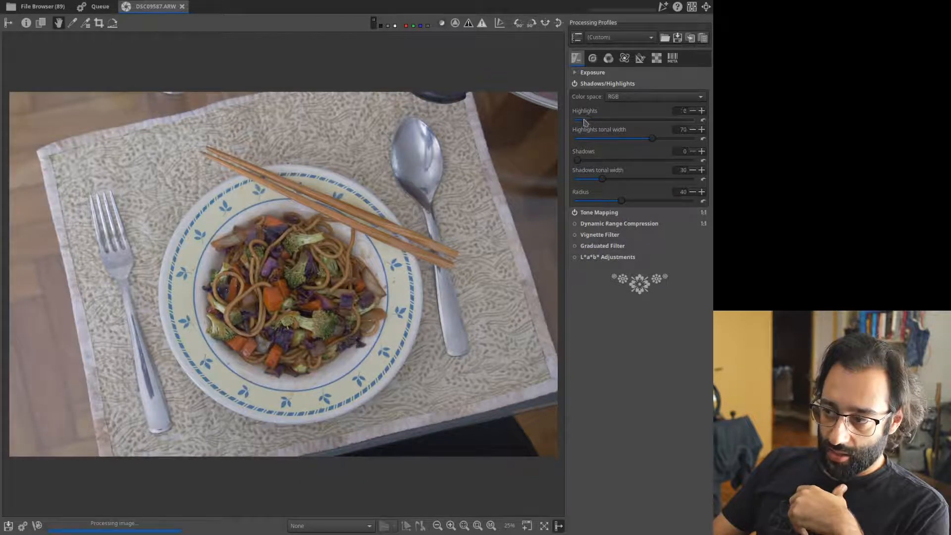
{"action": "left_click_drag", "start_coordinate": [583, 162], "coordinate": [614, 162]}
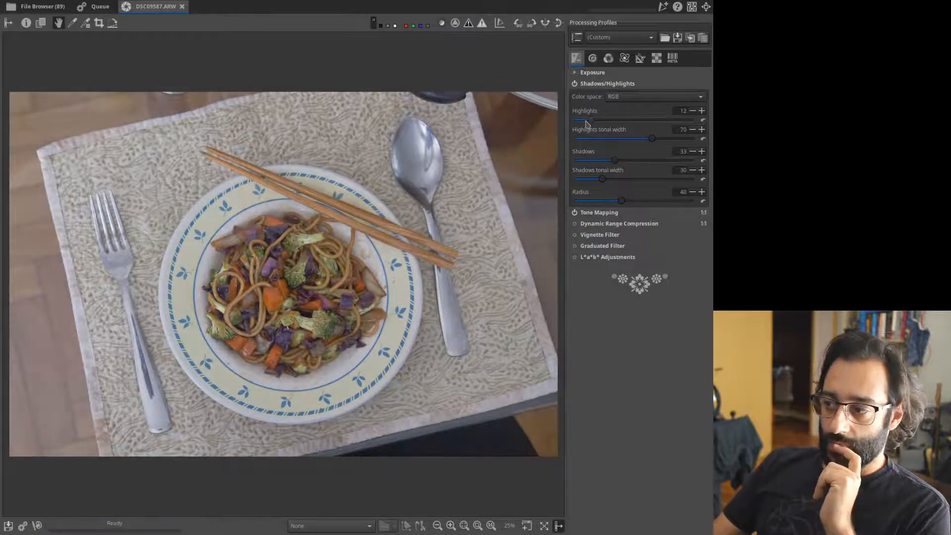
{"action": "left_click", "coordinate": [600, 85]}
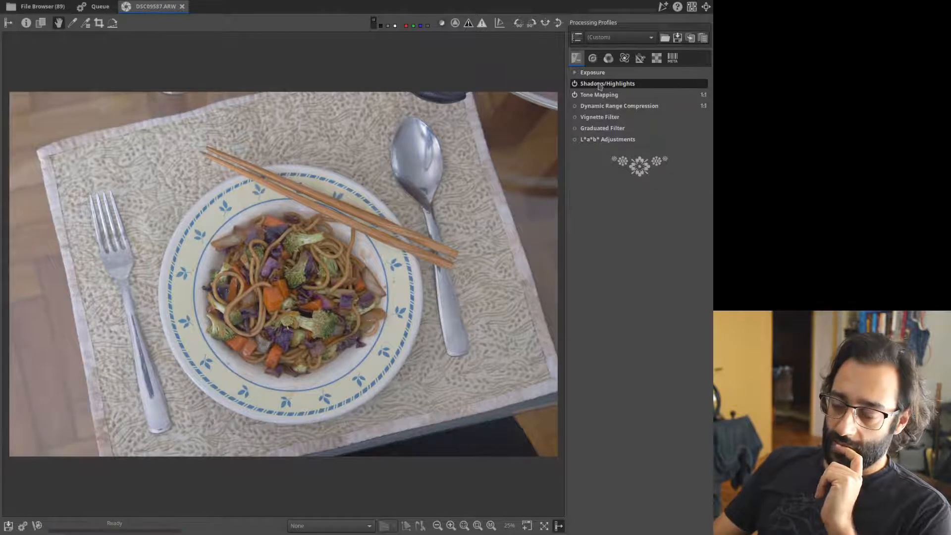
Draw an angled Graduated Filter across the plate, shift its centre left, and widen its feather.
{"action": "left_click", "coordinate": [605, 129]}
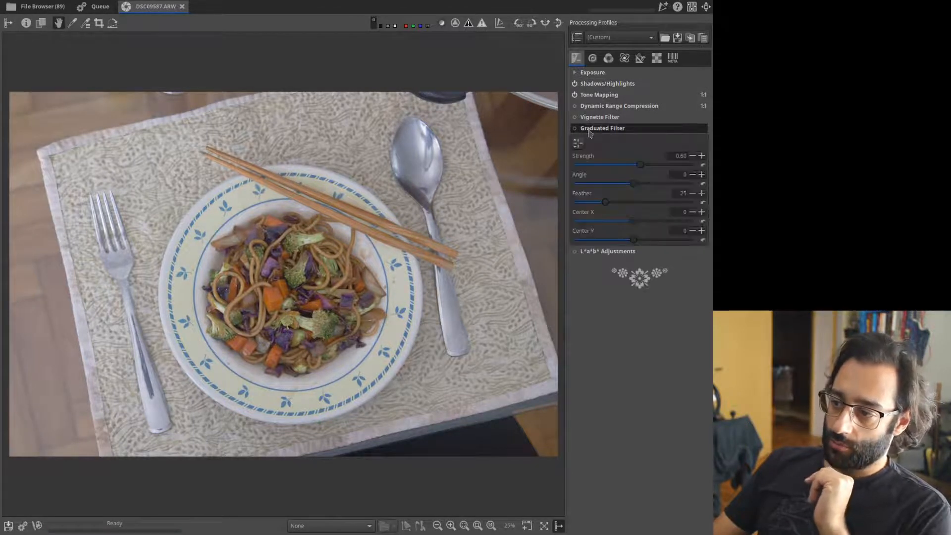
{"action": "left_click", "coordinate": [578, 144]}
{"action": "left_click_drag", "start_coordinate": [325, 274], "coordinate": [180, 315]}
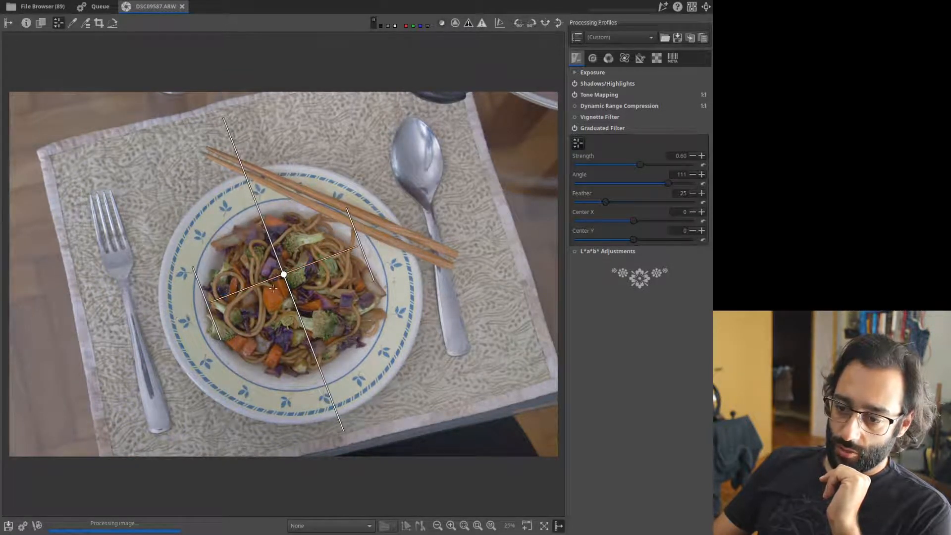
{"action": "left_click_drag", "start_coordinate": [283, 275], "coordinate": [246, 280]}
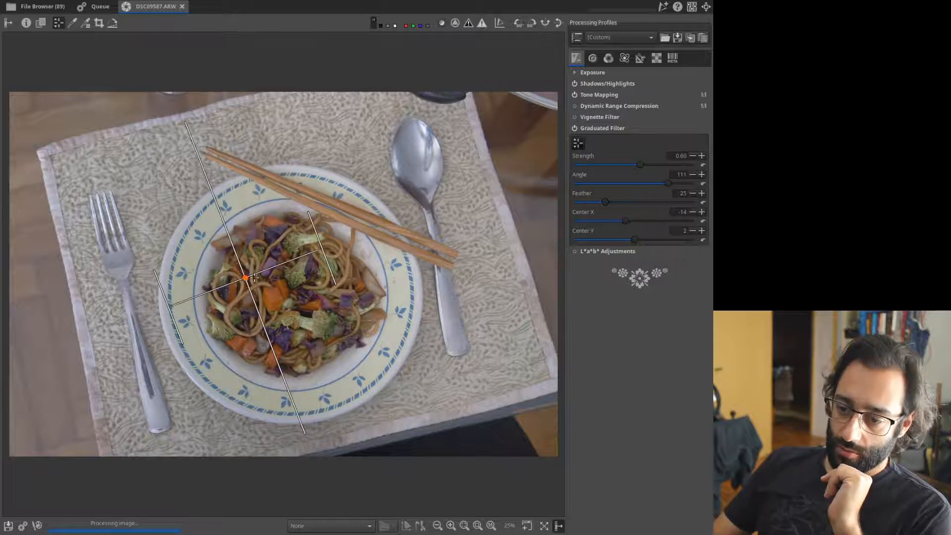
{"action": "left_click_drag", "start_coordinate": [313, 228], "coordinate": [244, 270]}
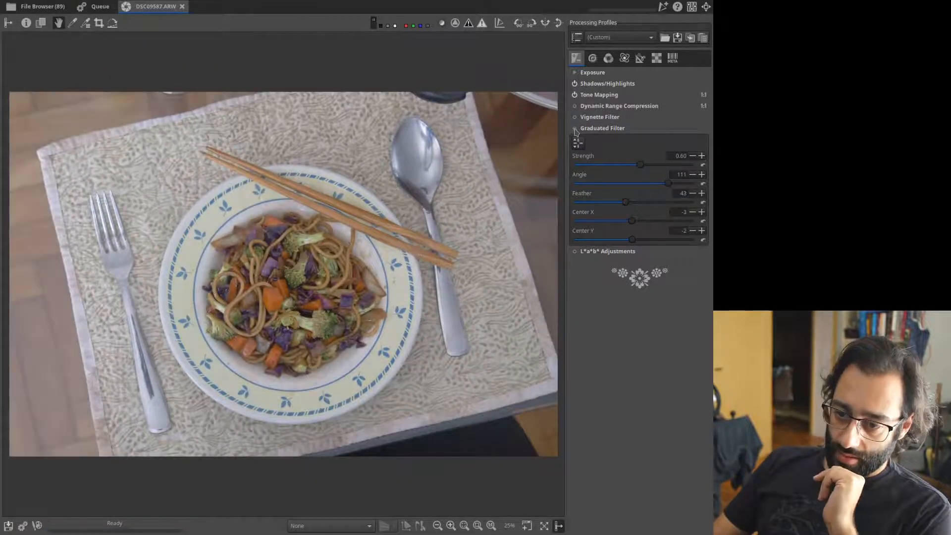
{"action": "left_click", "coordinate": [575, 129]}
{"action": "left_click", "coordinate": [577, 129]}
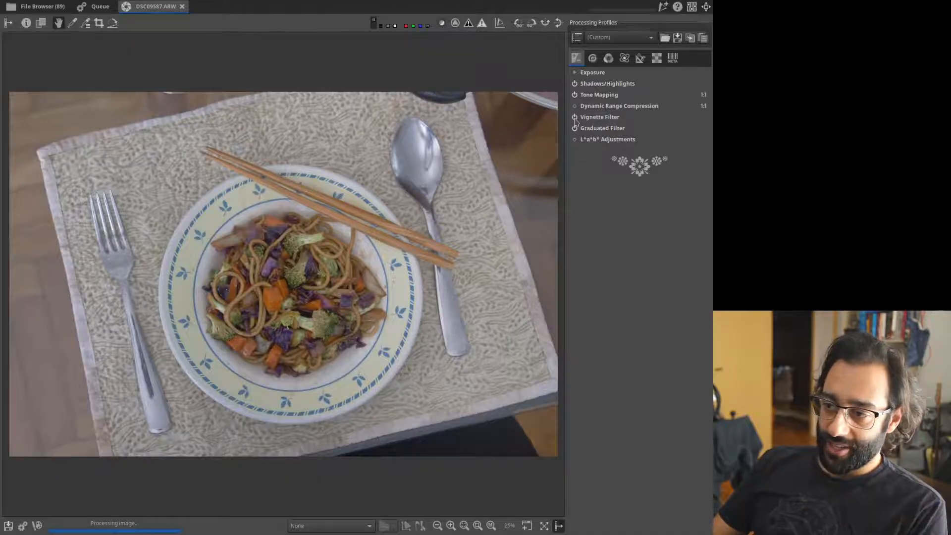
Toggle the Vignette Filter to compare, leaving it off.
{"action": "left_click", "coordinate": [575, 118]}
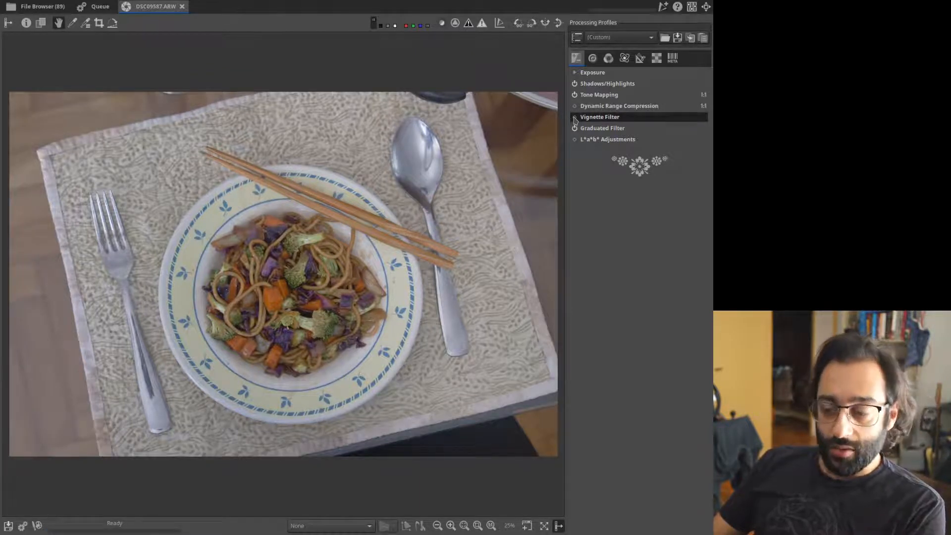
{"action": "left_click", "coordinate": [575, 118]}
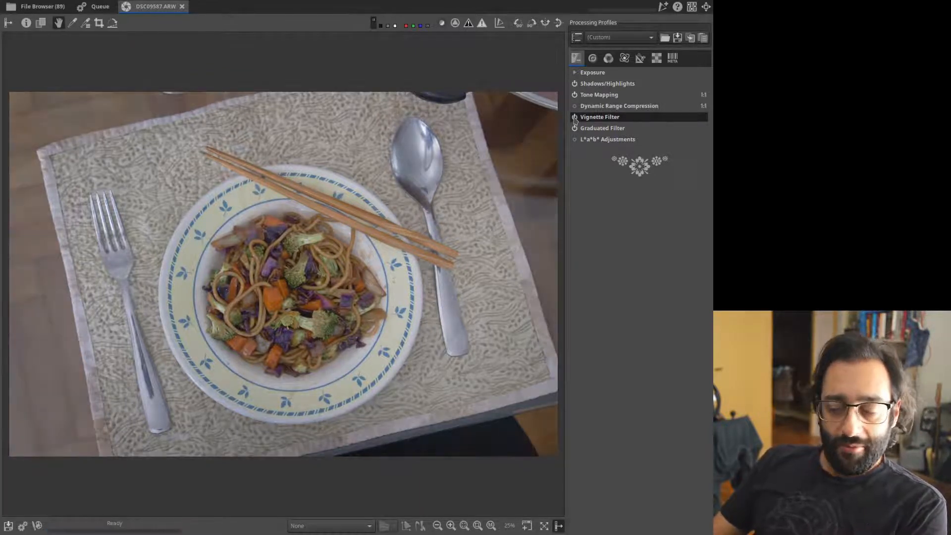
{"action": "left_click", "coordinate": [575, 118]}
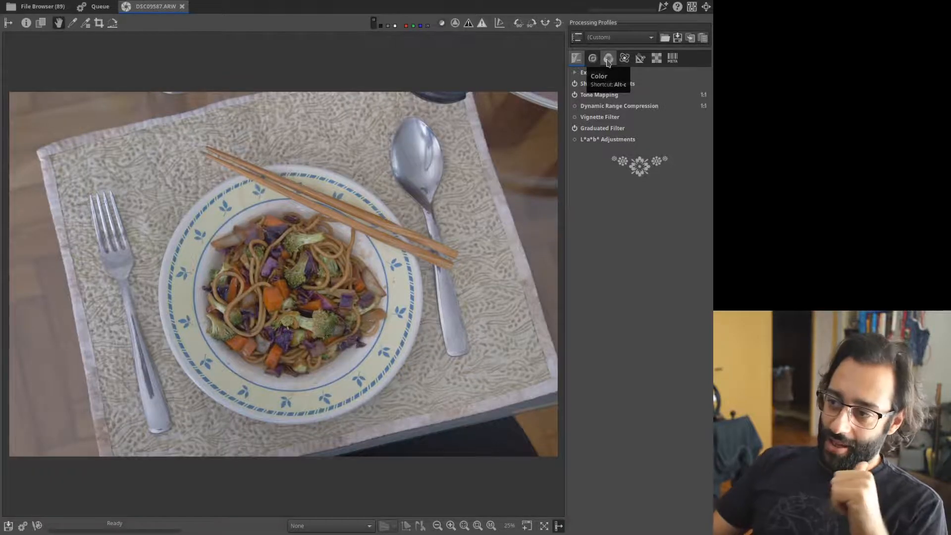
In the colour tools, set the White Balance method to Camera after trying Auto.
{"action": "left_click", "coordinate": [609, 59]}
{"action": "left_click", "coordinate": [619, 73]}
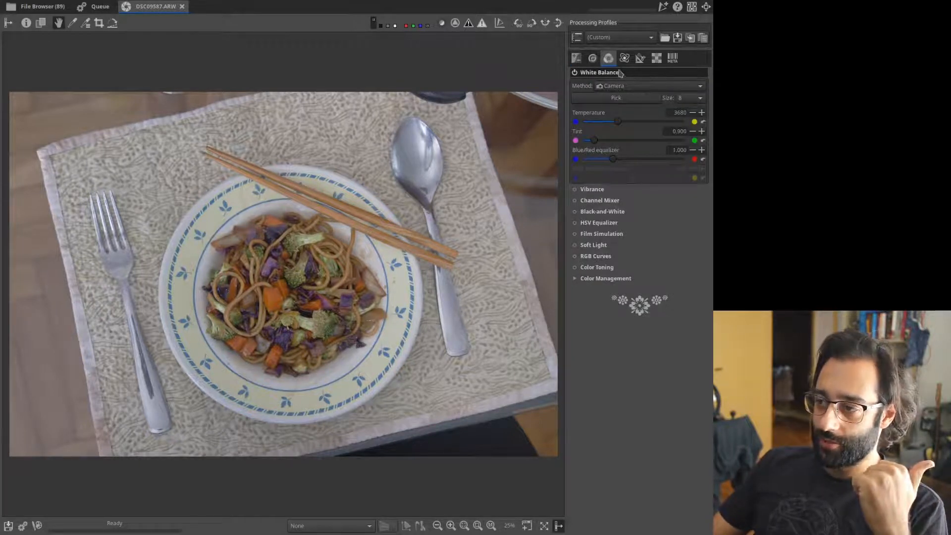
{"action": "left_click", "coordinate": [609, 74]}
{"action": "left_click", "coordinate": [608, 73]}
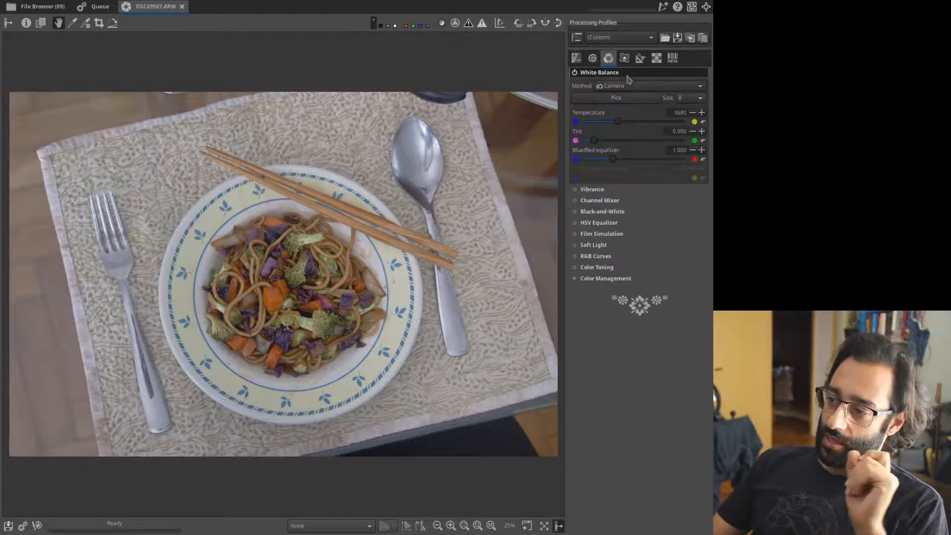
{"action": "left_click", "coordinate": [620, 88]}
{"action": "left_click", "coordinate": [632, 94]}
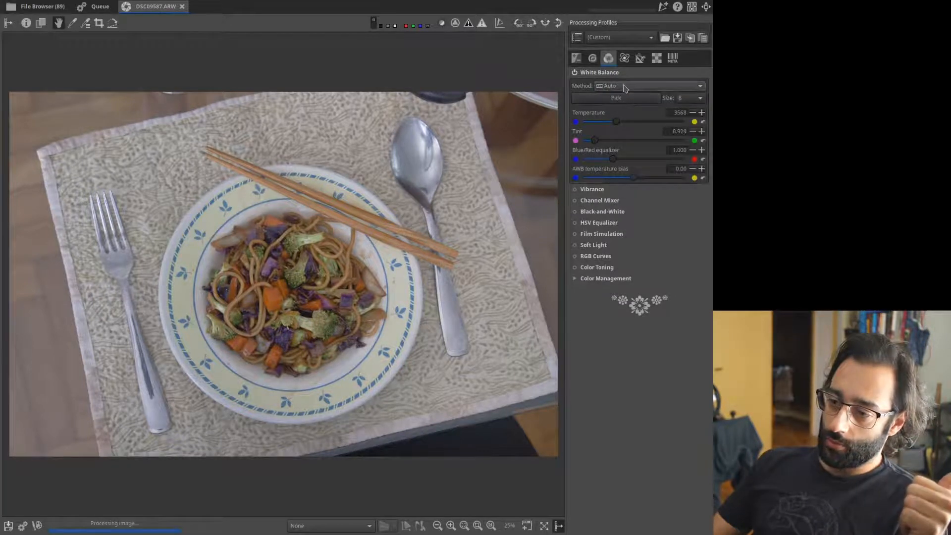
{"action": "left_click", "coordinate": [632, 85]}
{"action": "left_click", "coordinate": [631, 81]}
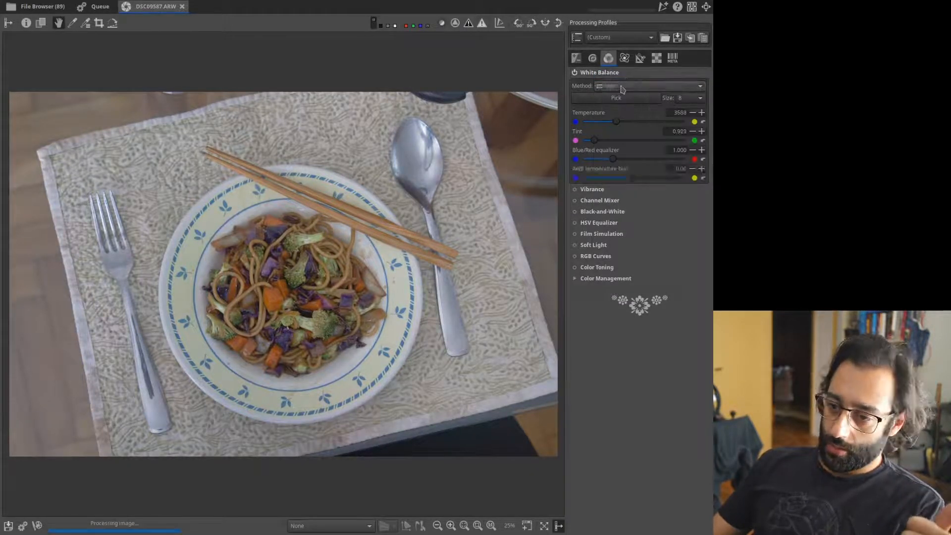
{"action": "left_click", "coordinate": [622, 88]}
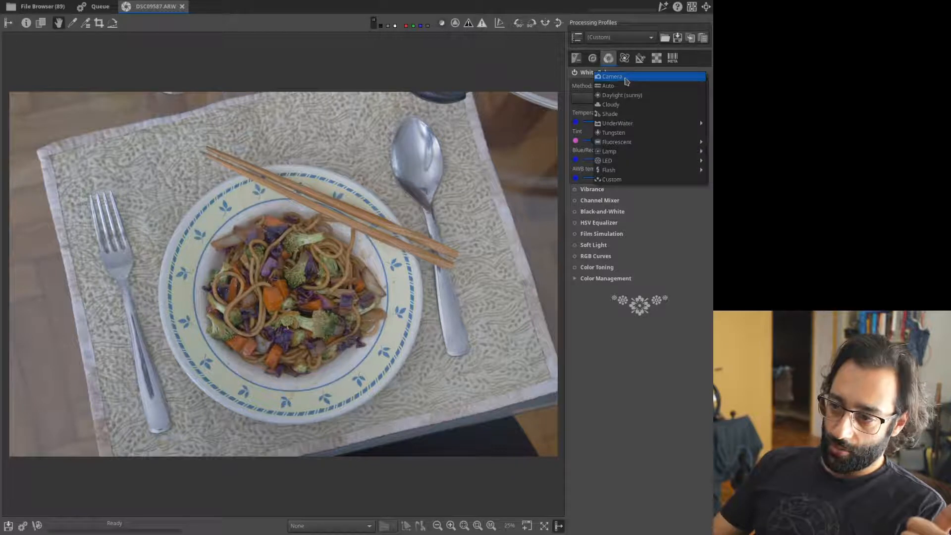
{"action": "left_click", "coordinate": [626, 78]}
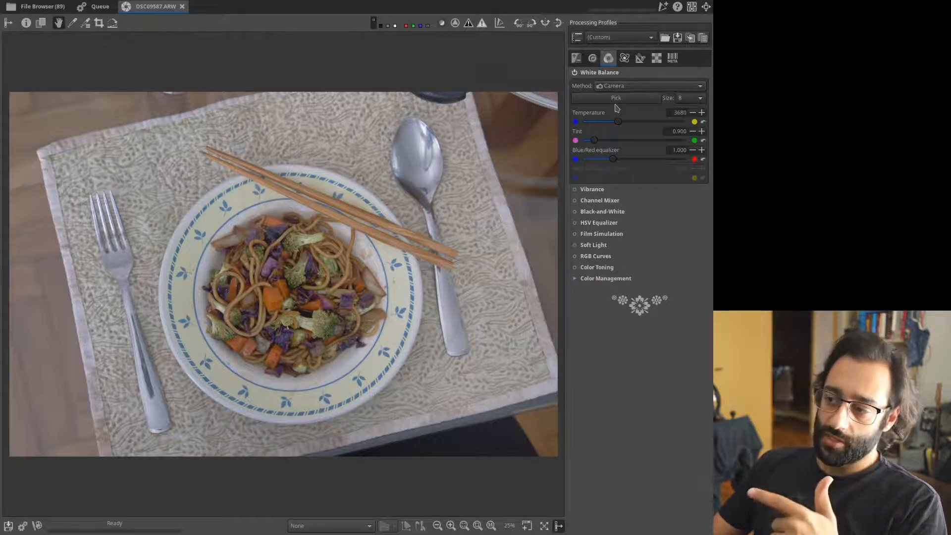
Pick a neutral spot on the plate rim for a Custom white balance of 4091, tint 0.968.
{"action": "left_click", "coordinate": [641, 101]}
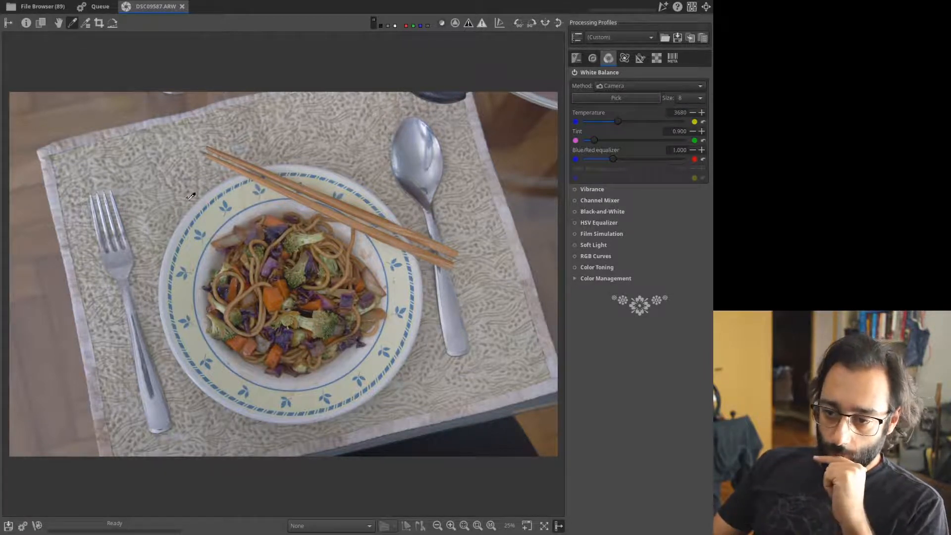
{"action": "left_click", "coordinate": [192, 212]}
{"action": "left_click", "coordinate": [230, 228]}
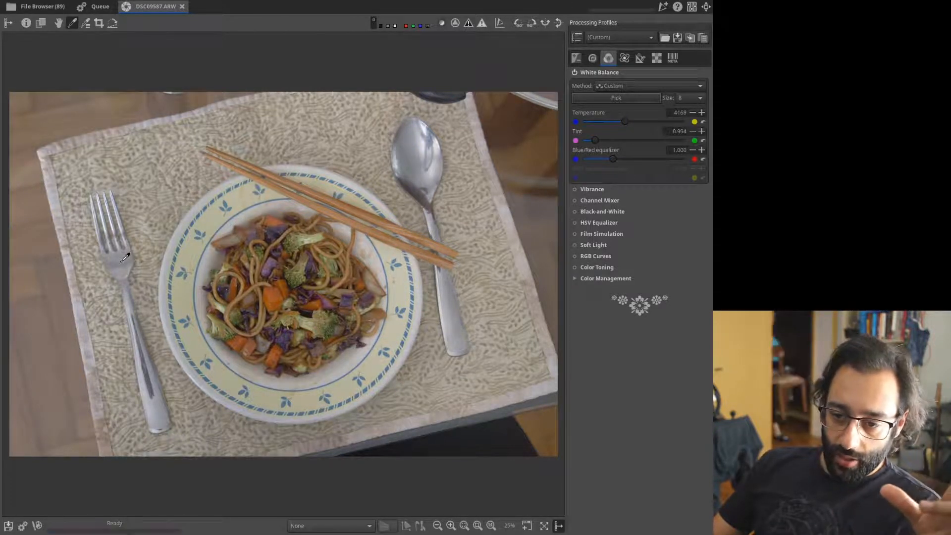
{"action": "left_click", "coordinate": [424, 163]}
{"action": "left_click", "coordinate": [238, 193]}
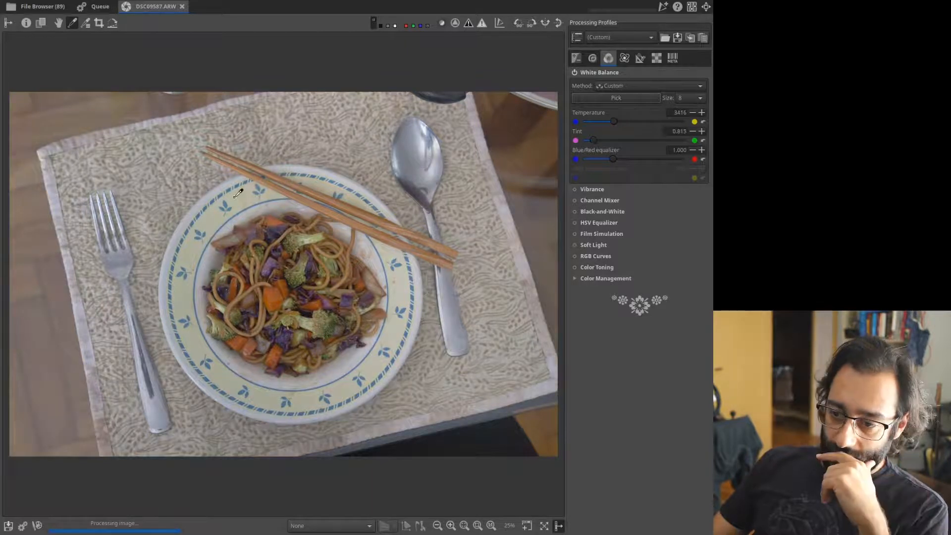
{"action": "left_click", "coordinate": [316, 179]}
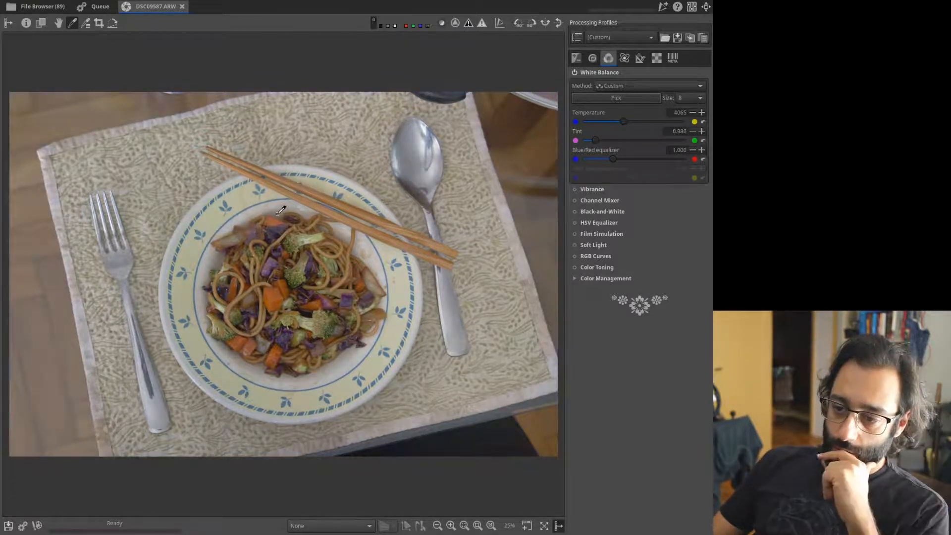
{"action": "left_click", "coordinate": [279, 211]}
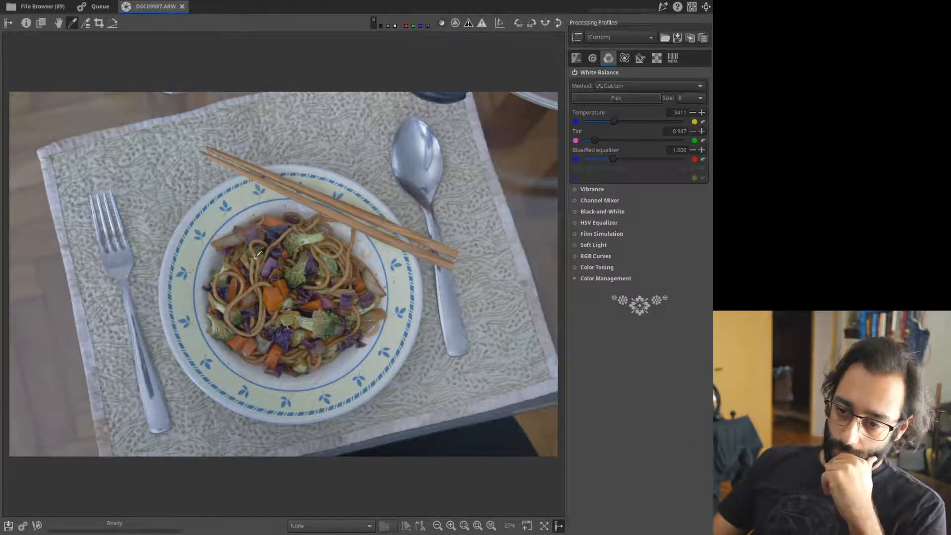
{"action": "left_click", "coordinate": [204, 202]}
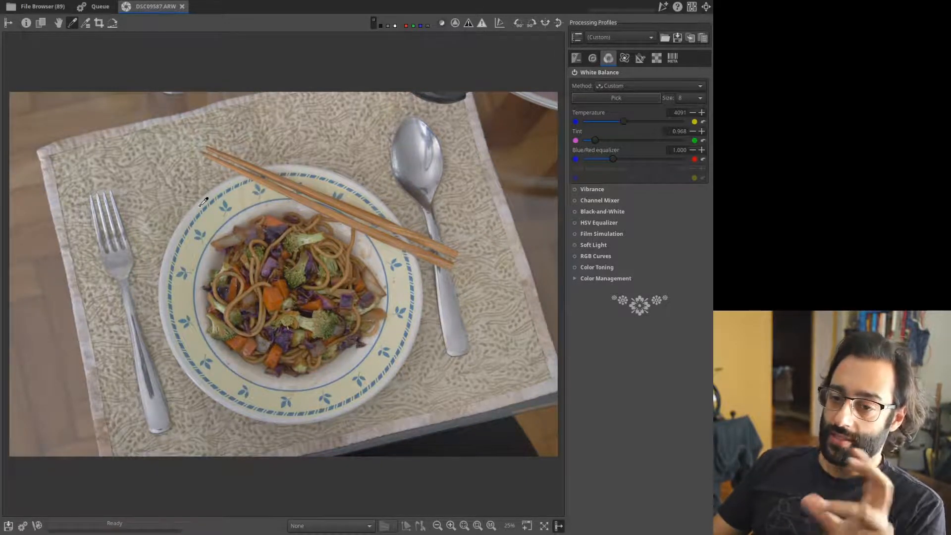
{"action": "left_click", "coordinate": [595, 72]}
{"action": "left_click", "coordinate": [584, 85]}
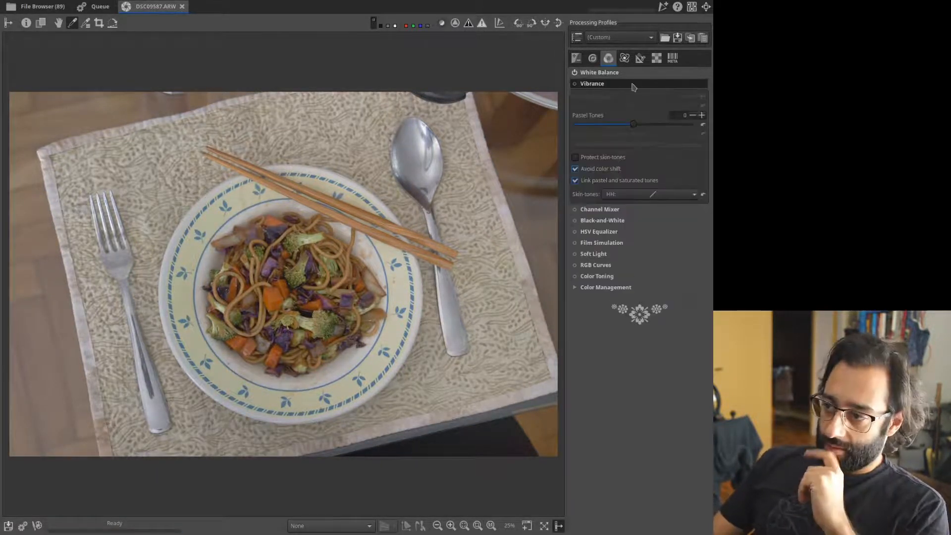
Enable Vibrance, protect skin tones, unlink pastel and saturated tones, and raise Pastel Tones to 47.
{"action": "left_click", "coordinate": [575, 85]}
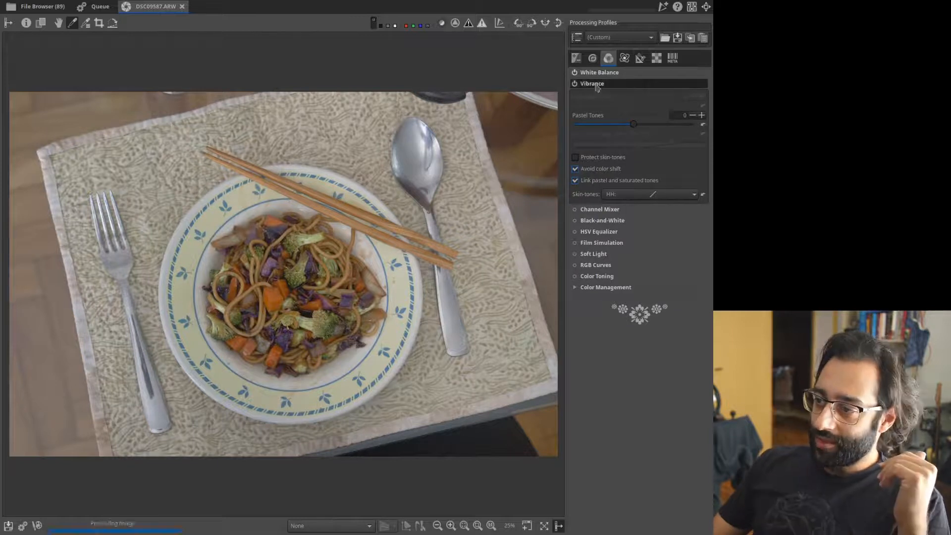
{"action": "left_click", "coordinate": [593, 160]}
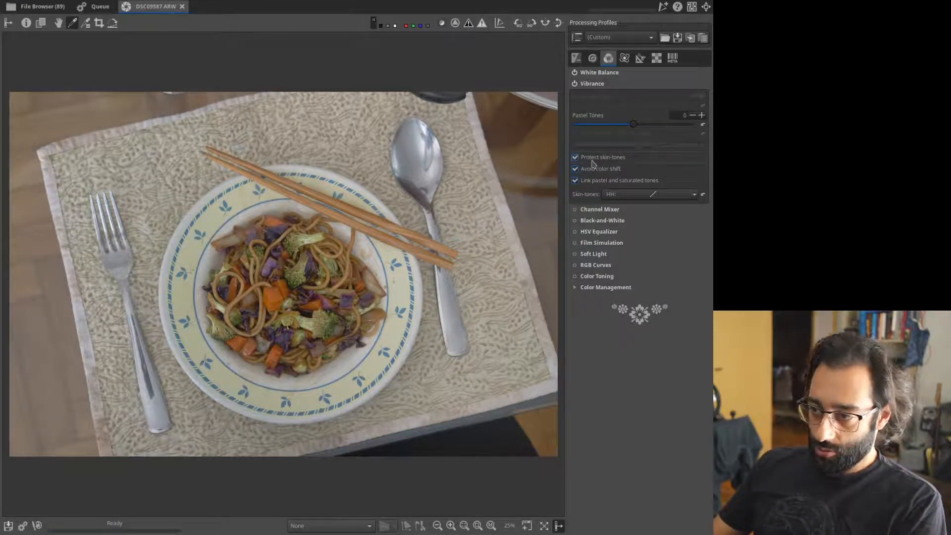
{"action": "left_click", "coordinate": [614, 181]}
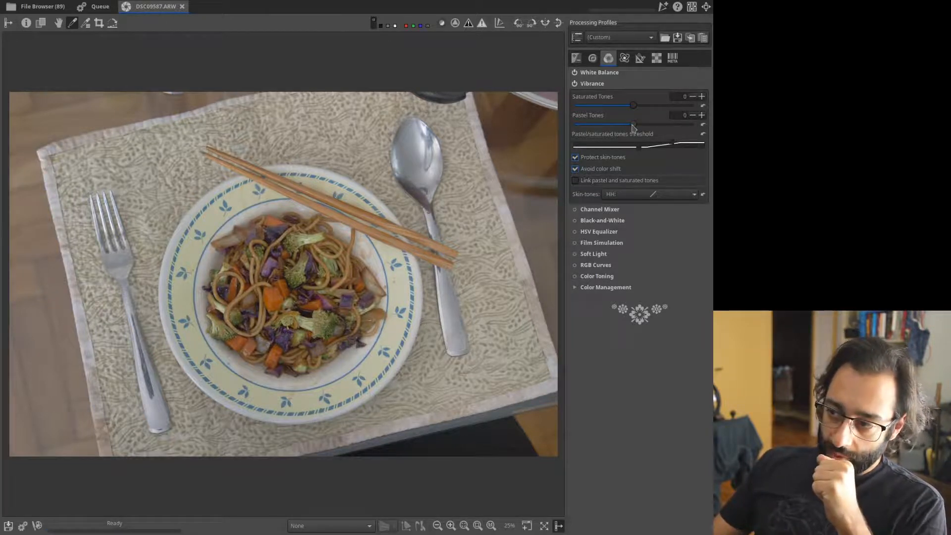
{"action": "left_click_drag", "start_coordinate": [633, 125], "coordinate": [661, 130]}
{"action": "left_click", "coordinate": [623, 85]}
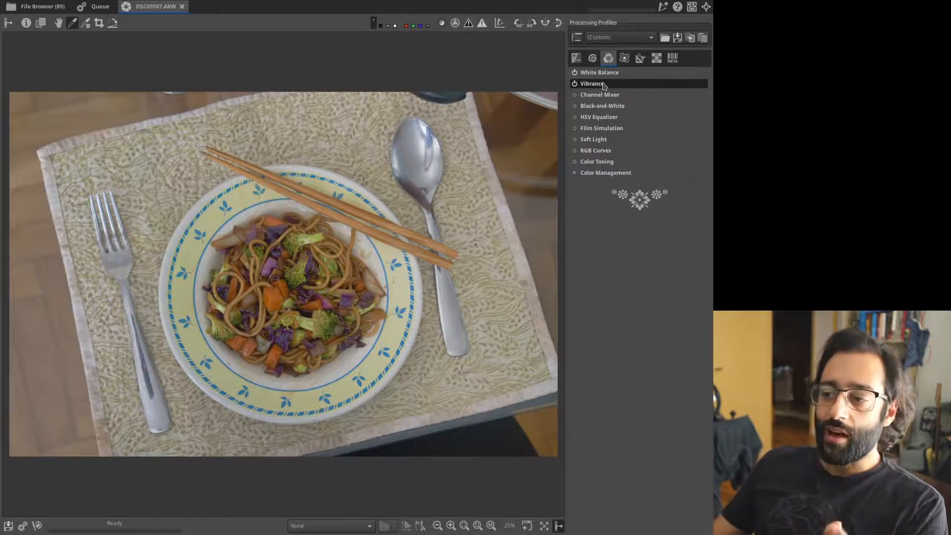
Enable Local Contrast in the Detail tools at radius 80, amount 0.20, toggling to compare.
{"action": "left_click", "coordinate": [593, 60]}
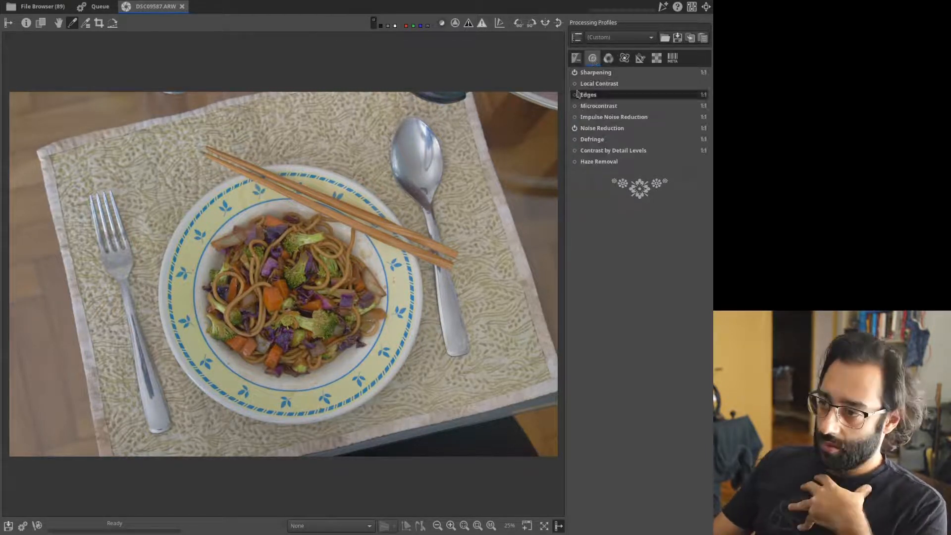
{"action": "left_click", "coordinate": [575, 83]}
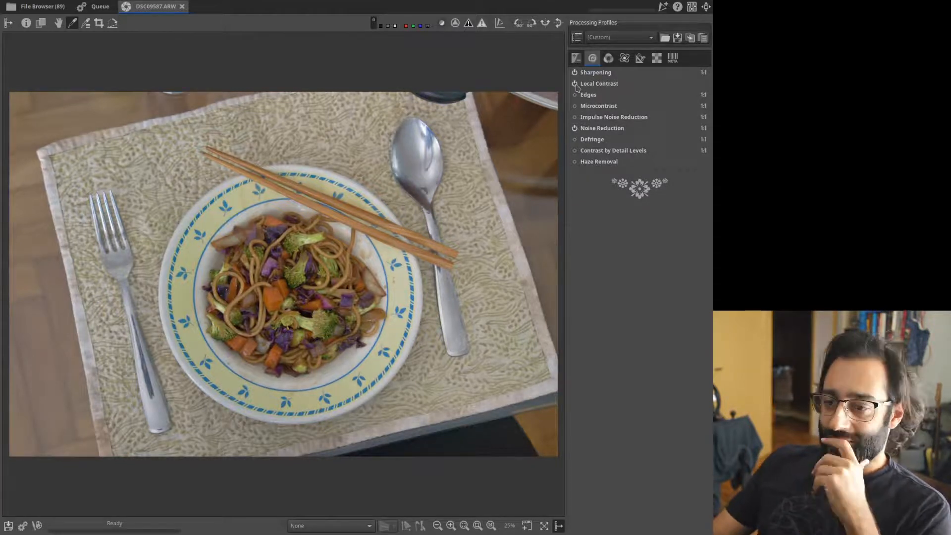
{"action": "left_click", "coordinate": [614, 84]}
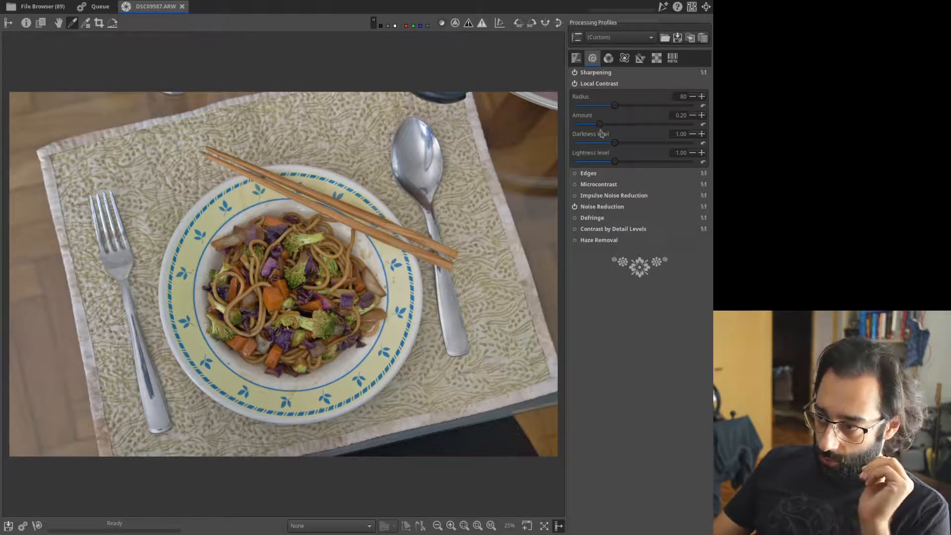
{"action": "left_click", "coordinate": [575, 84]}
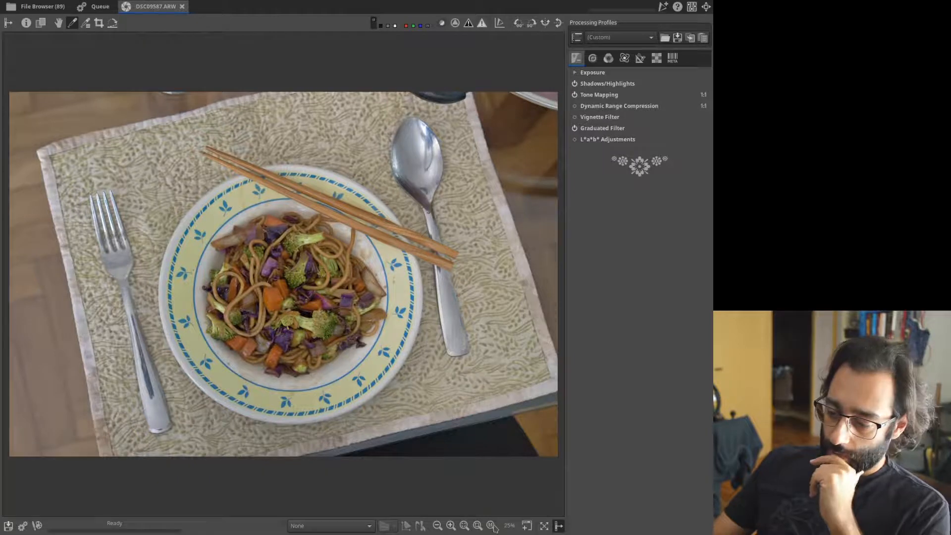
{"action": "left_click", "coordinate": [490, 526]}
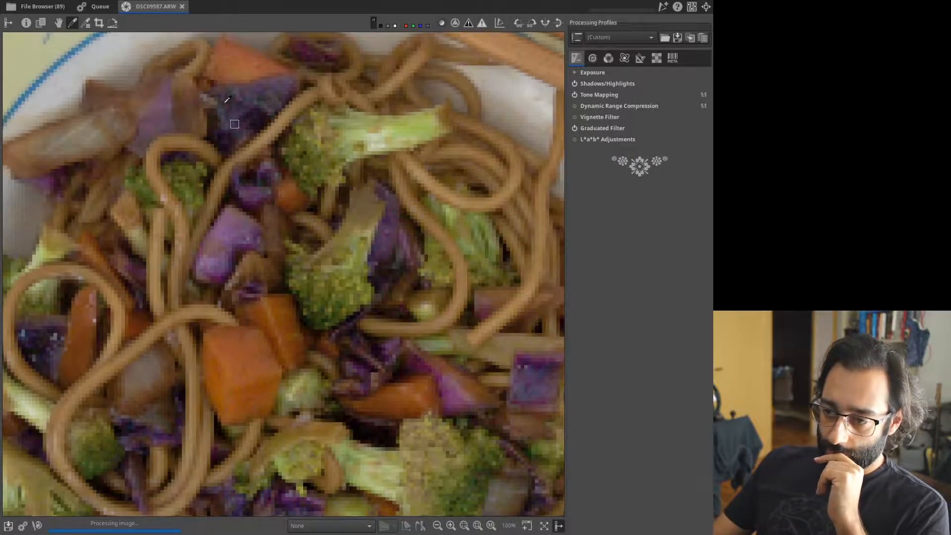
{"action": "left_click", "coordinate": [59, 22]}
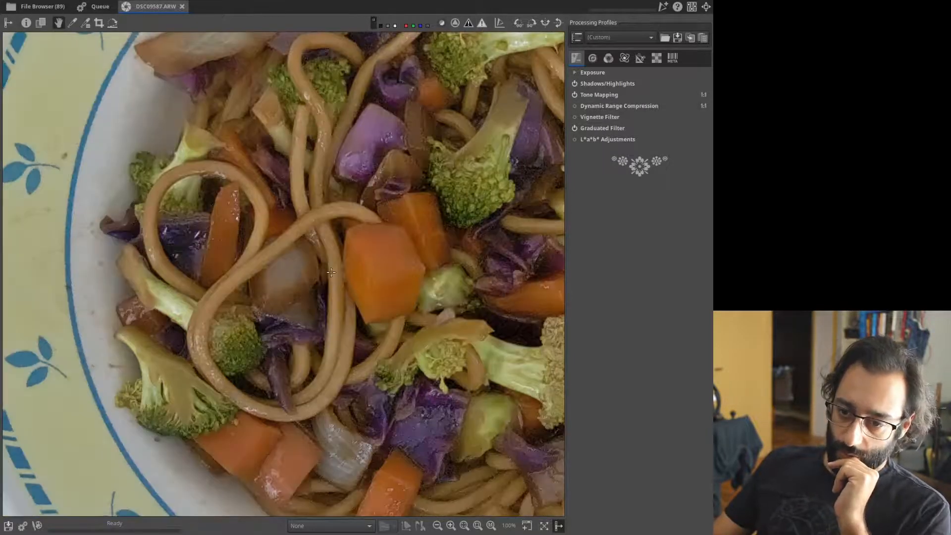
{"action": "left_click_drag", "start_coordinate": [331, 271], "coordinate": [304, 206]}
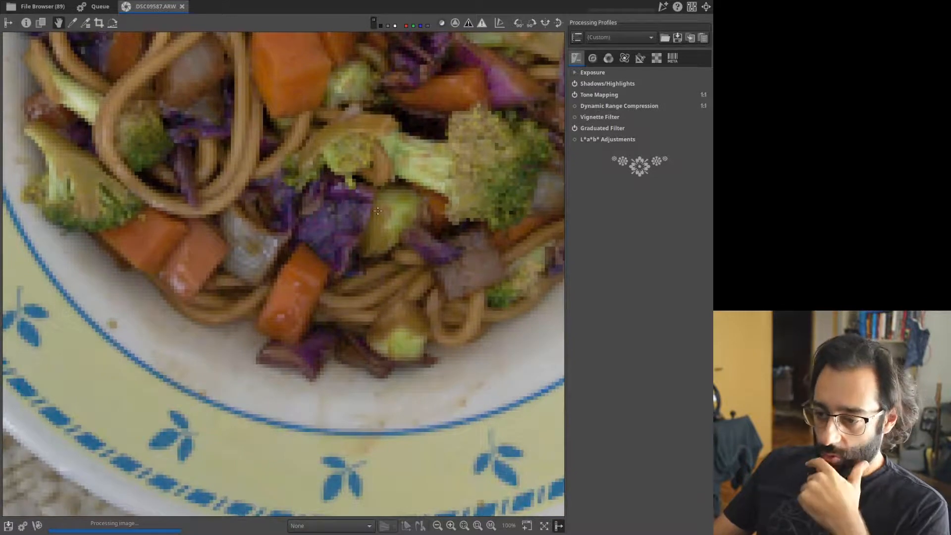
{"action": "left_click_drag", "start_coordinate": [454, 149], "coordinate": [380, 223]}
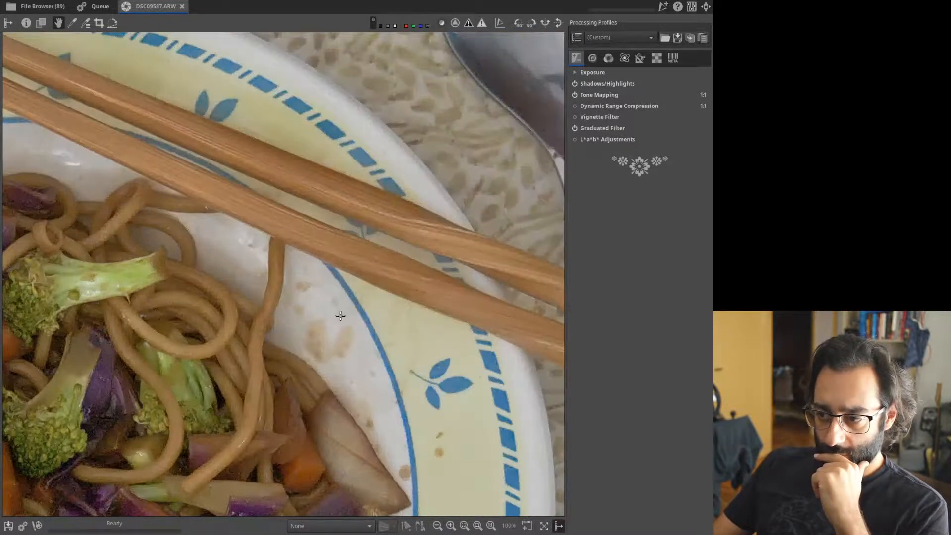
{"action": "left_click", "coordinate": [477, 525]}
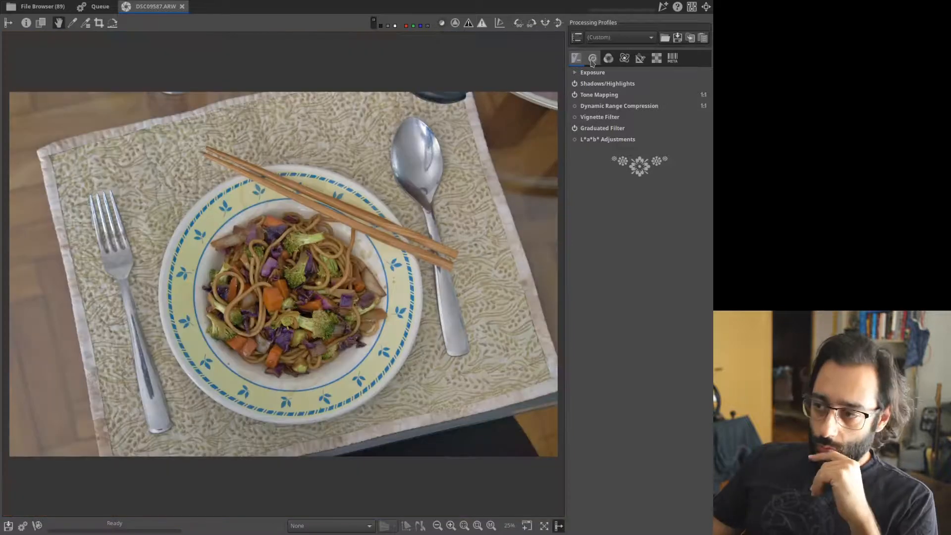
{"action": "left_click", "coordinate": [593, 58]}
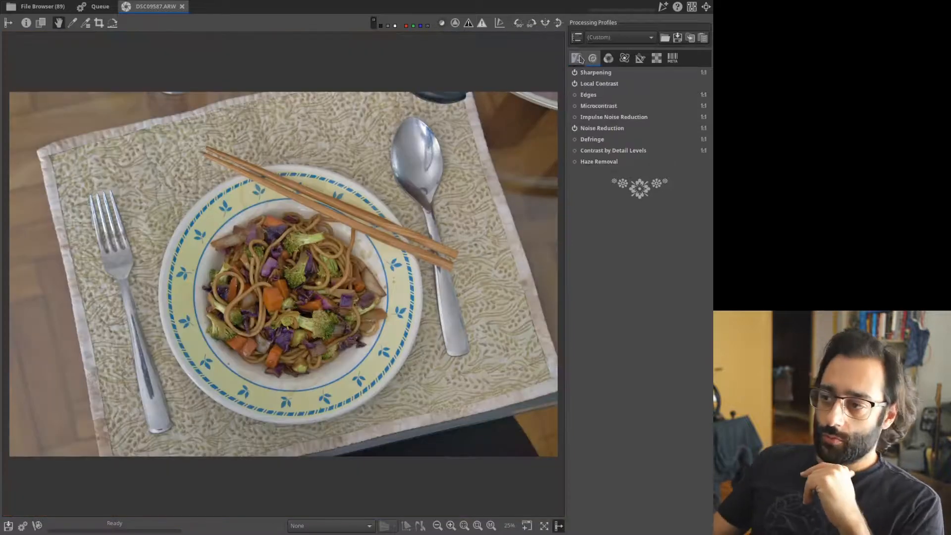
Raise Contrast from 15 to 18 in the Exposure section of the Exposure tab.
{"action": "left_click", "coordinate": [577, 58]}
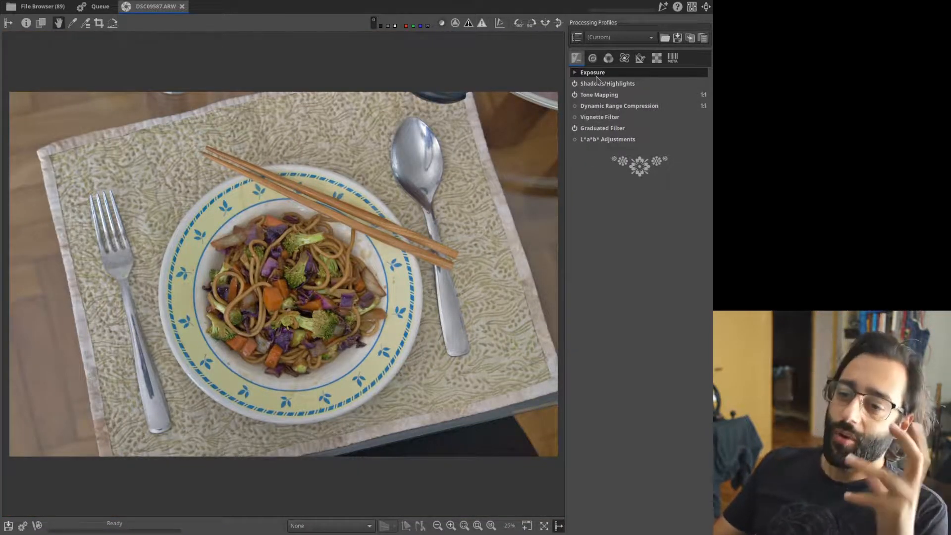
{"action": "left_click", "coordinate": [597, 77]}
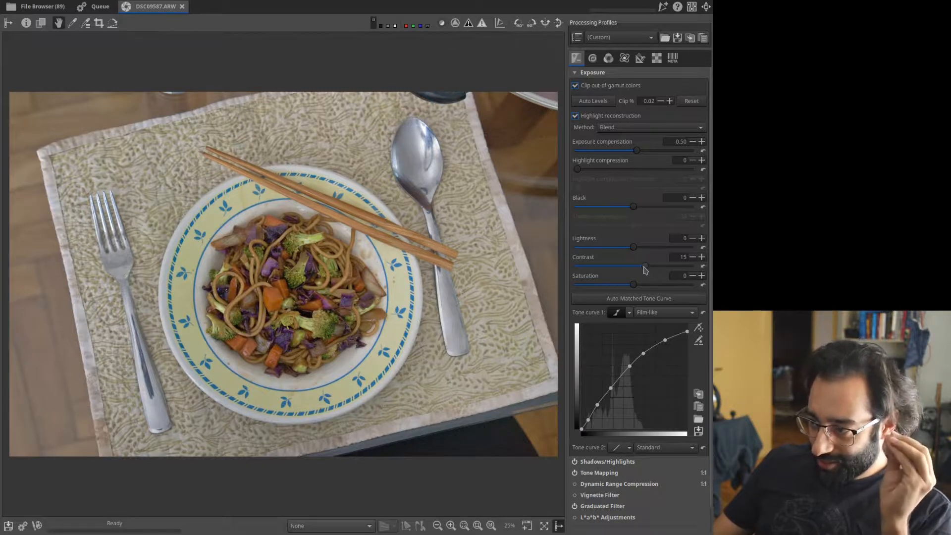
{"action": "left_click", "coordinate": [701, 257]}
{"action": "left_click", "coordinate": [701, 257]}
{"action": "left_click", "coordinate": [702, 257]}
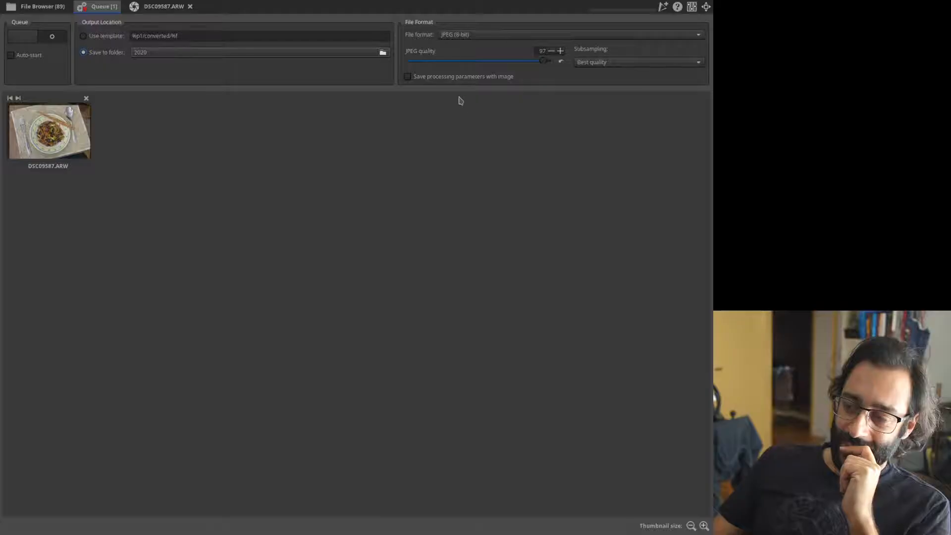
Keep Best quality subsampling, set JPEG quality to 97, and start processing the queue.
{"action": "left_click", "coordinate": [560, 52]}
{"action": "left_click", "coordinate": [552, 51]}
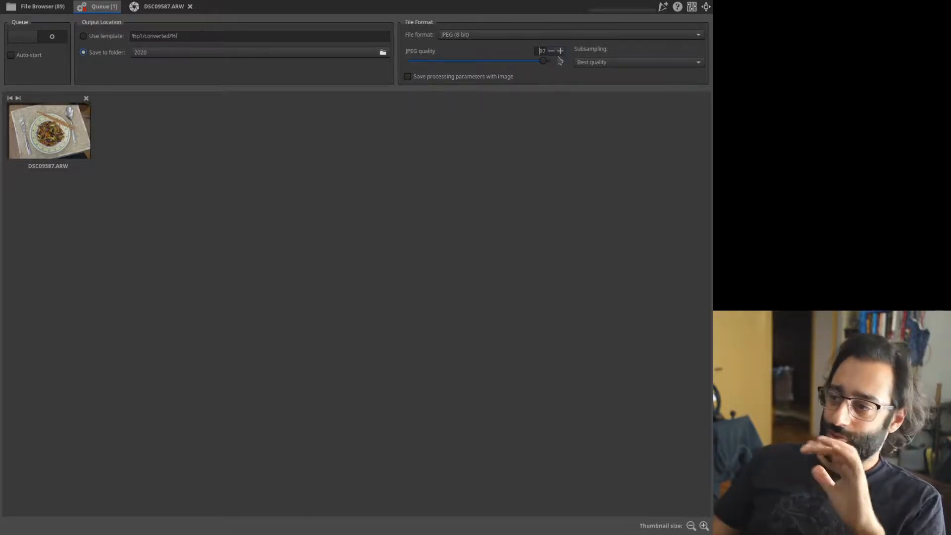
{"action": "left_click", "coordinate": [637, 62]}
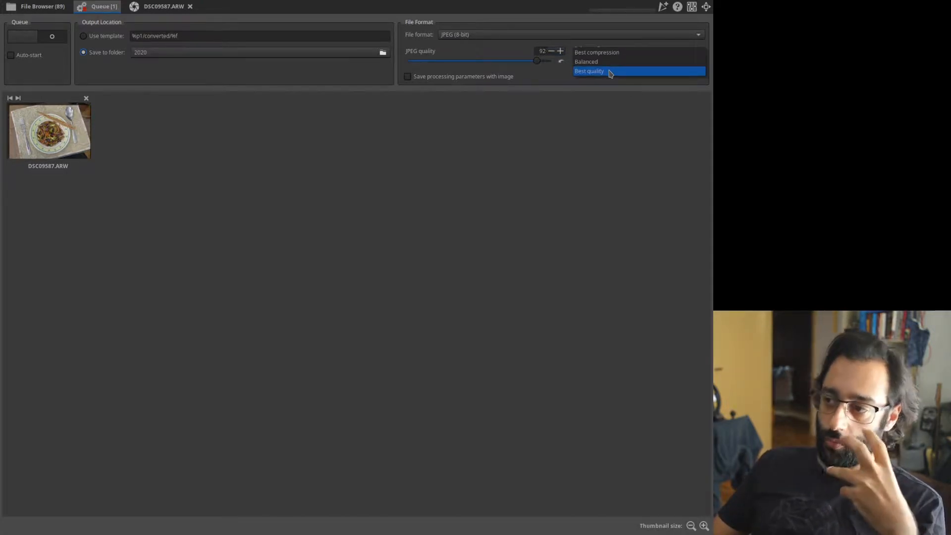
{"action": "left_click", "coordinate": [609, 71]}
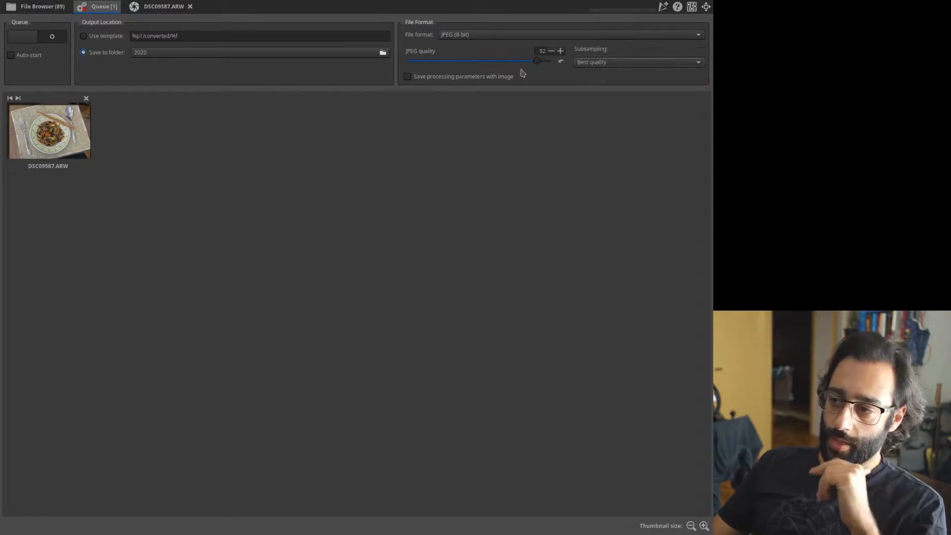
{"action": "left_click_drag", "start_coordinate": [538, 63], "coordinate": [547, 66]}
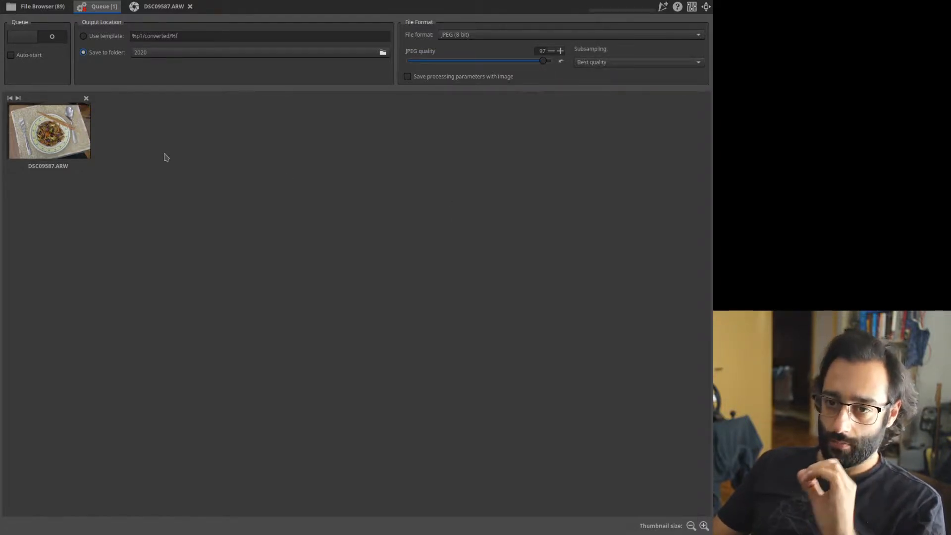
{"action": "left_click", "coordinate": [47, 40]}
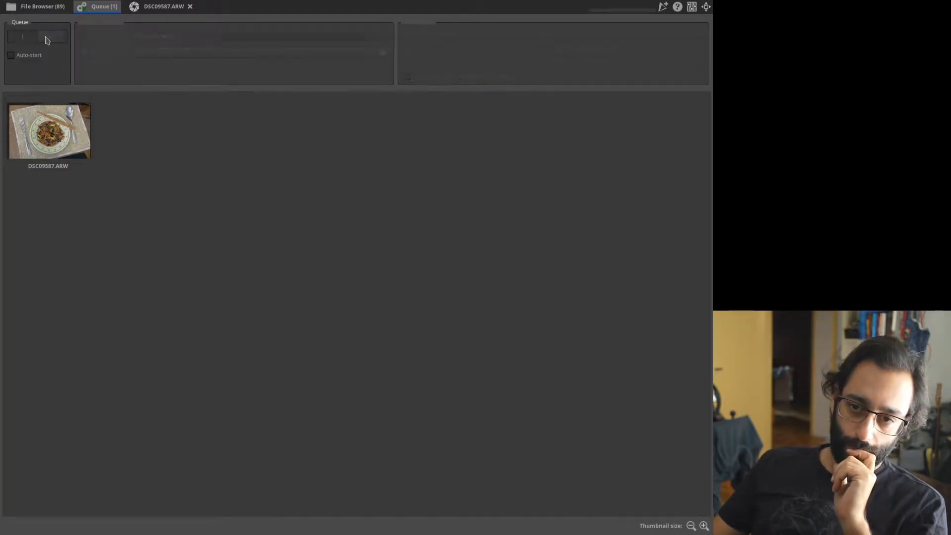